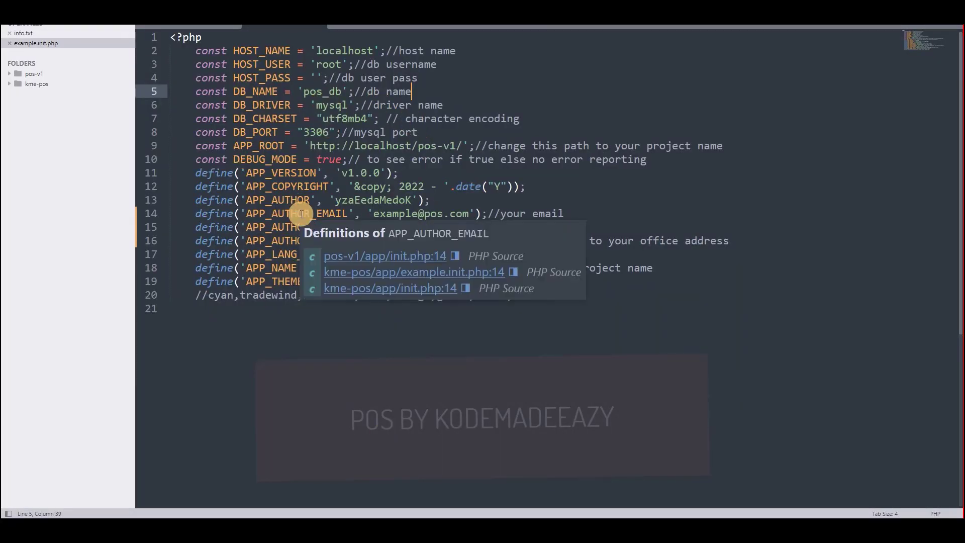
- Expand the pos-v1 folder in the sidebar, collapse it, then expand it again to list its files
click(41, 77)
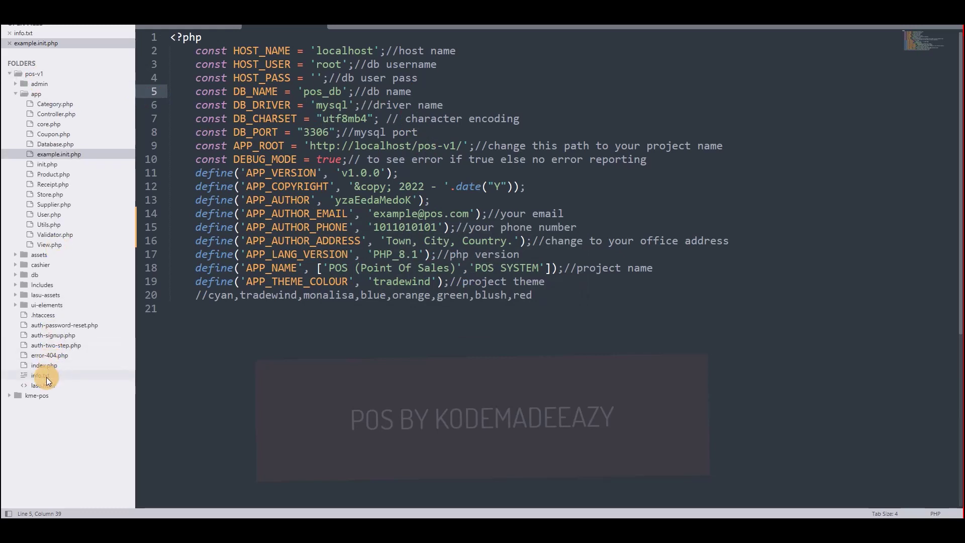
click(11, 75)
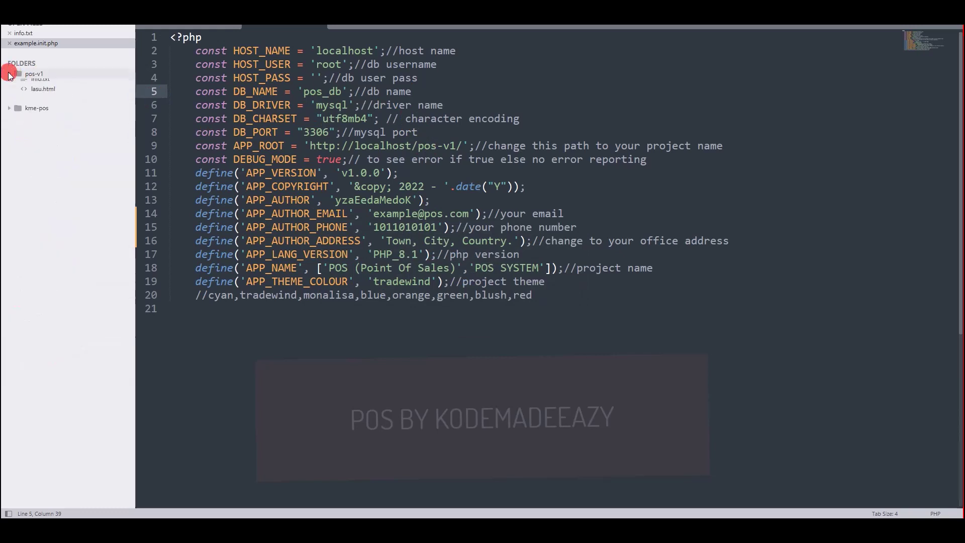
click(36, 74)
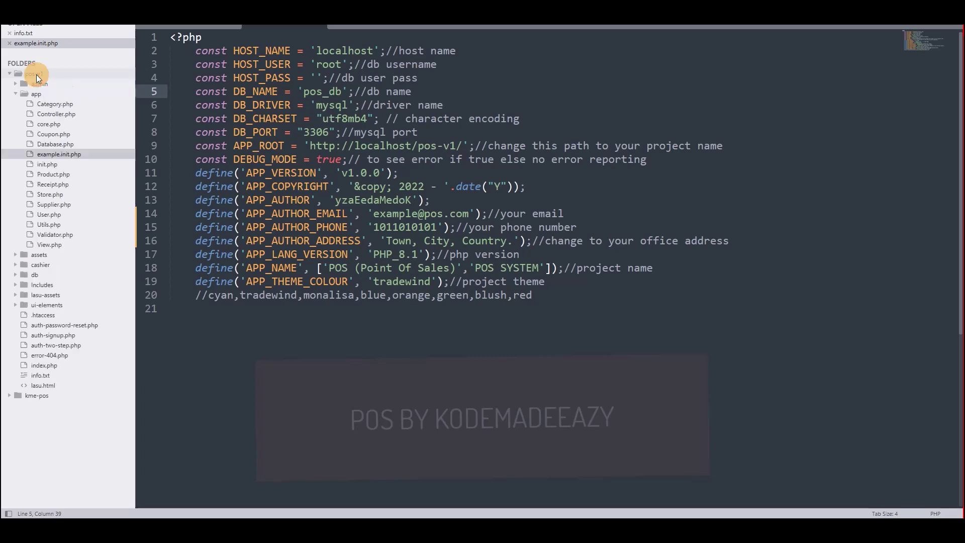
- Open info.txt from the sidebar and scroll through its installation notes
click(41, 378)
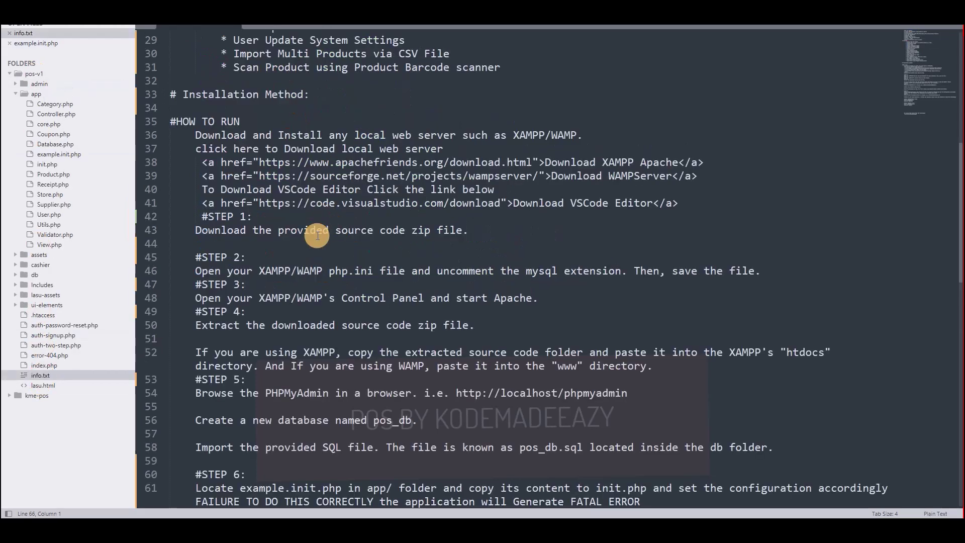
scroll(339, 165, down, 3)
scroll(354, 193, up, 2)
scroll(357, 198, up, 10)
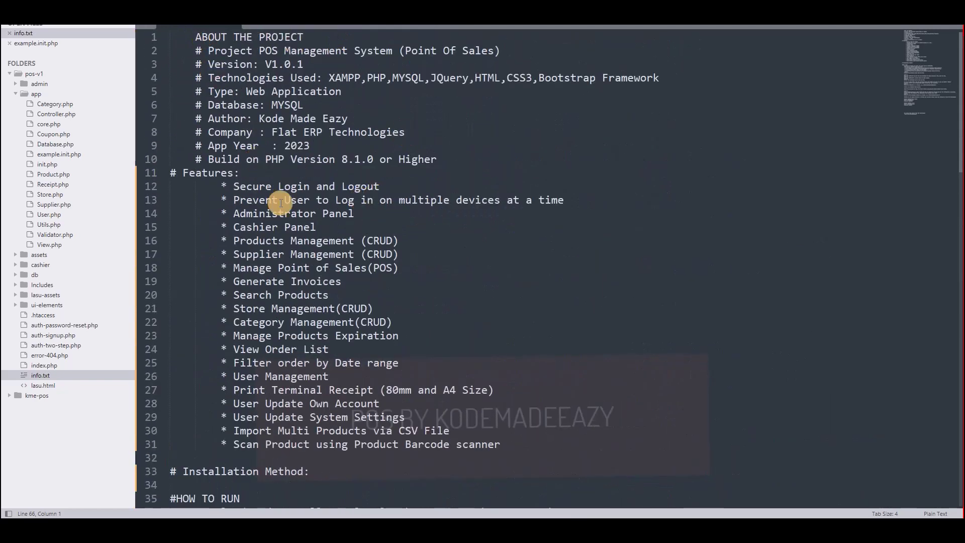
scroll(280, 203, down, 13)
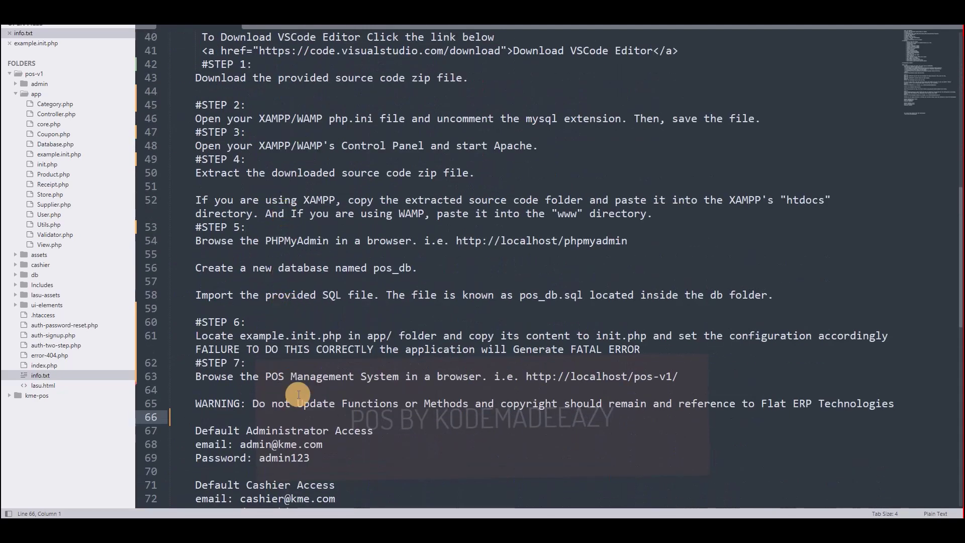
scroll(298, 402, down, 1)
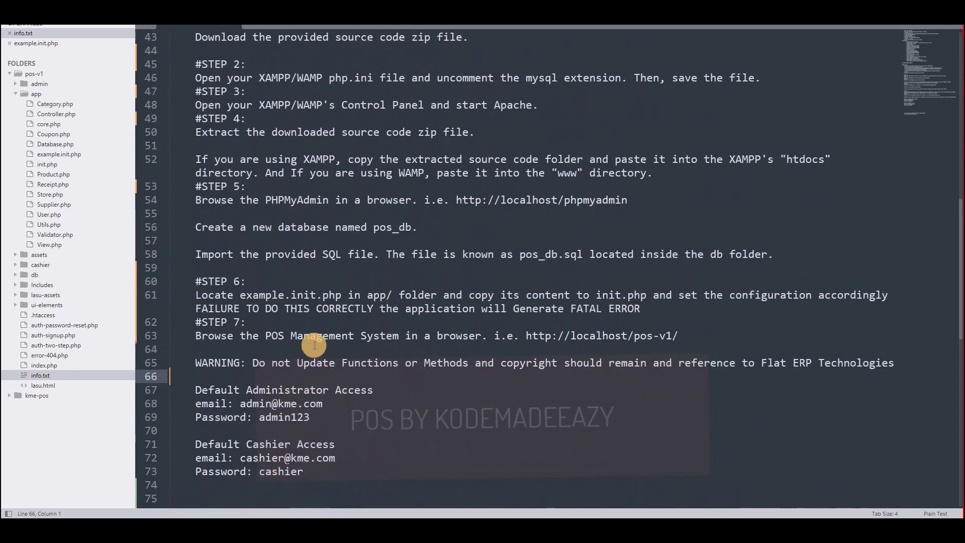
scroll(314, 341, up, 7)
scroll(292, 284, down, 1)
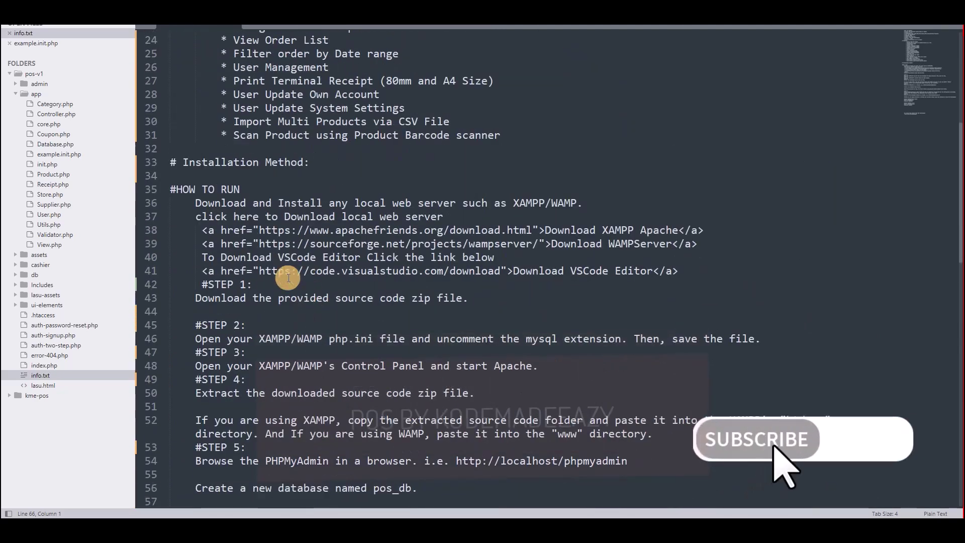
scroll(269, 369, down, 1)
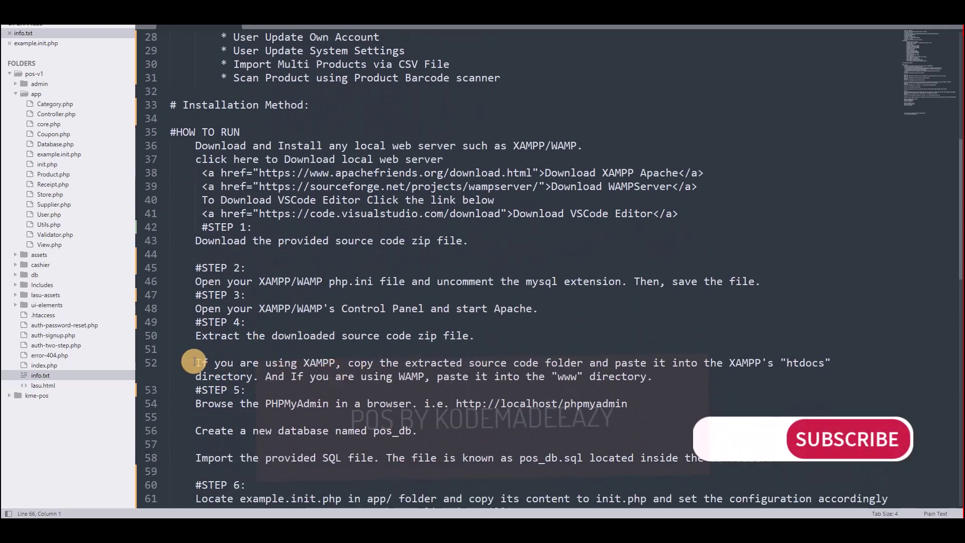
- Insert an empty line after the STEP 3 start Apache line on line 48
click(549, 308)
key(Return)
scroll(287, 302, up, 3)
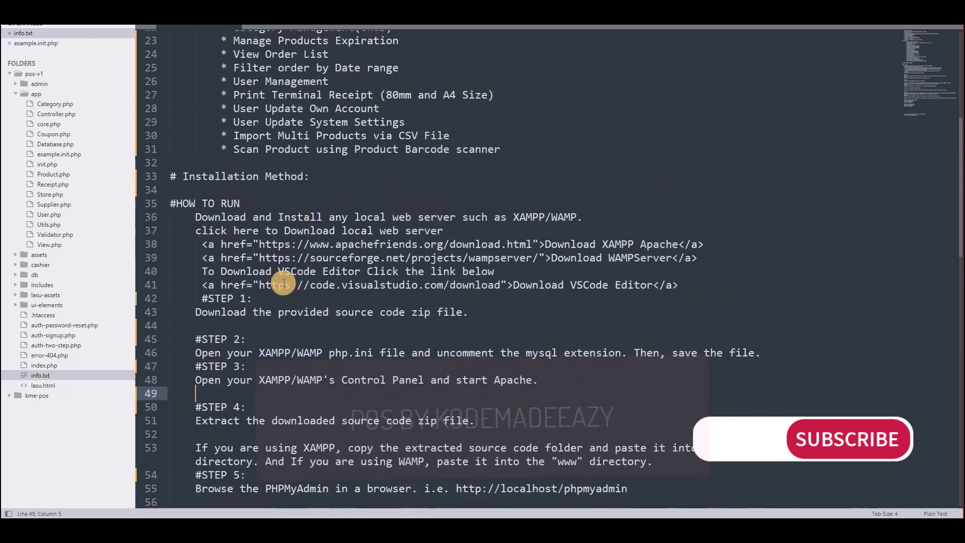
scroll(226, 271, down, 3)
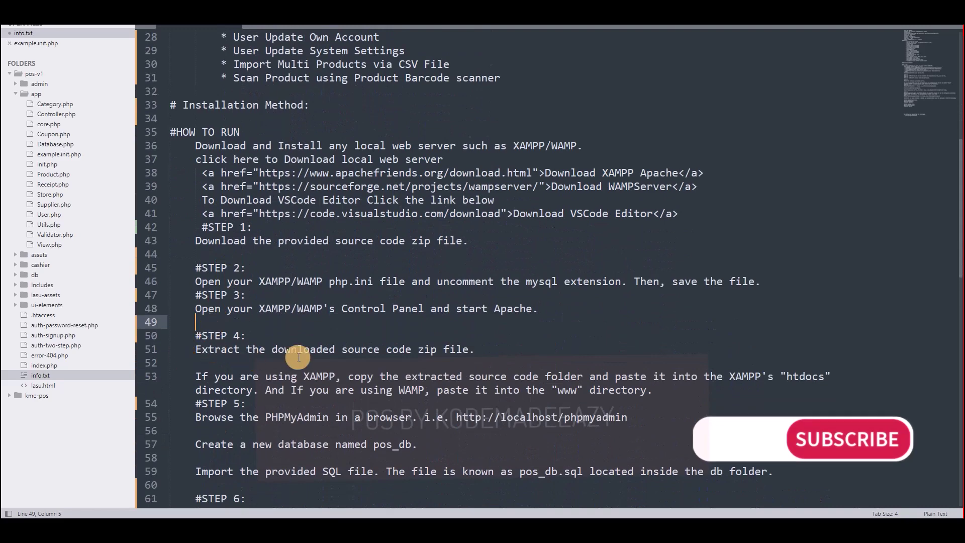
scroll(236, 340, down, 1)
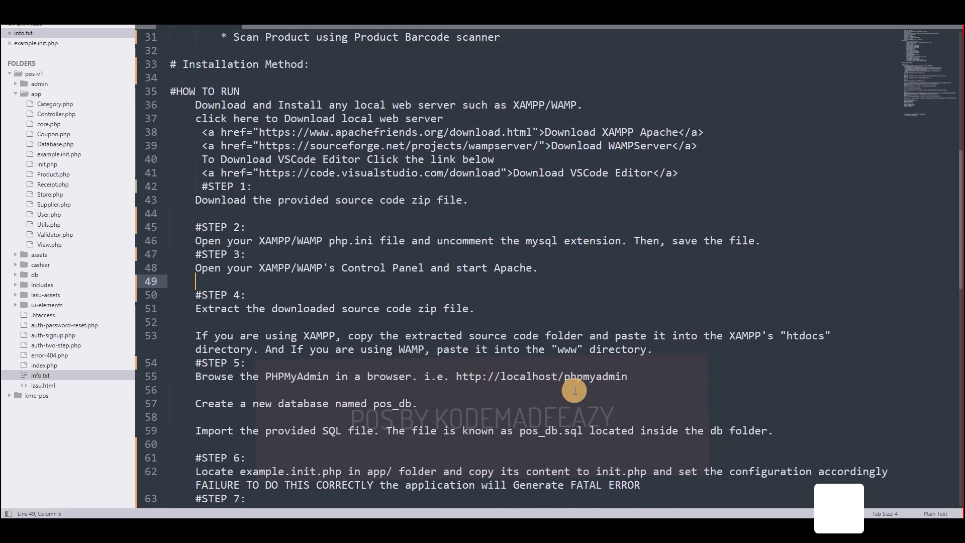
- Drag the STEP 5 PHPMyAdmin text down a line, undo the move, and return to example.init.php
click(625, 377)
drag(611, 377, 170, 390)
key(ctrl+z)
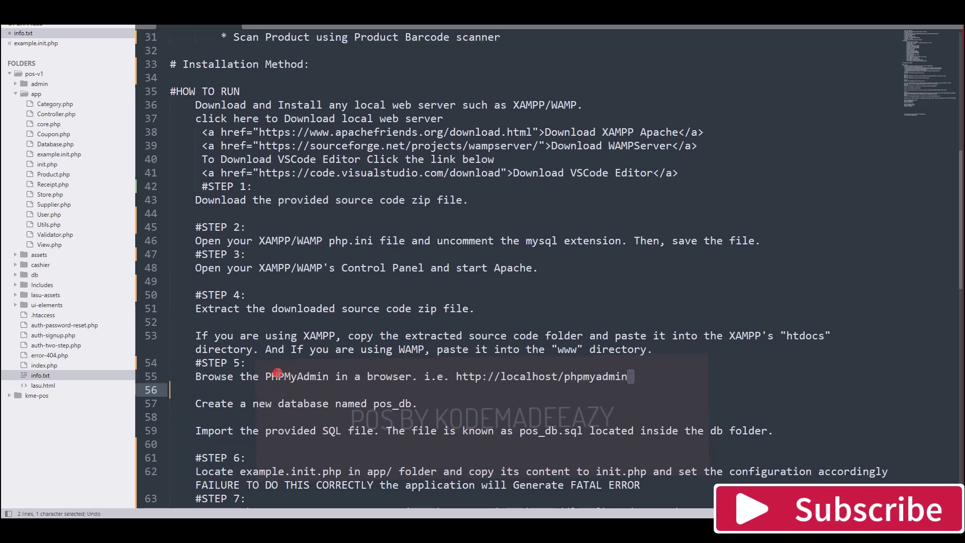
click(278, 376)
scroll(230, 397, down, 1)
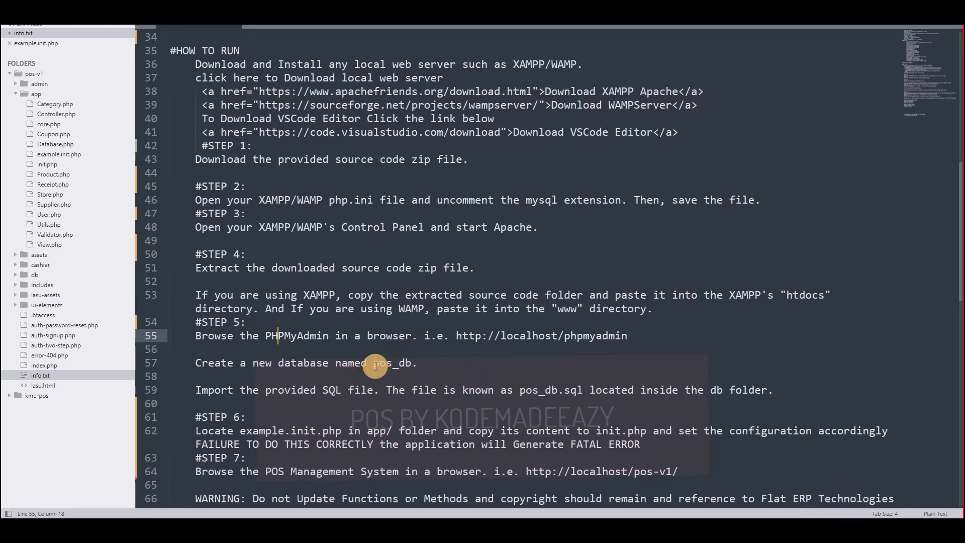
click(261, 28)
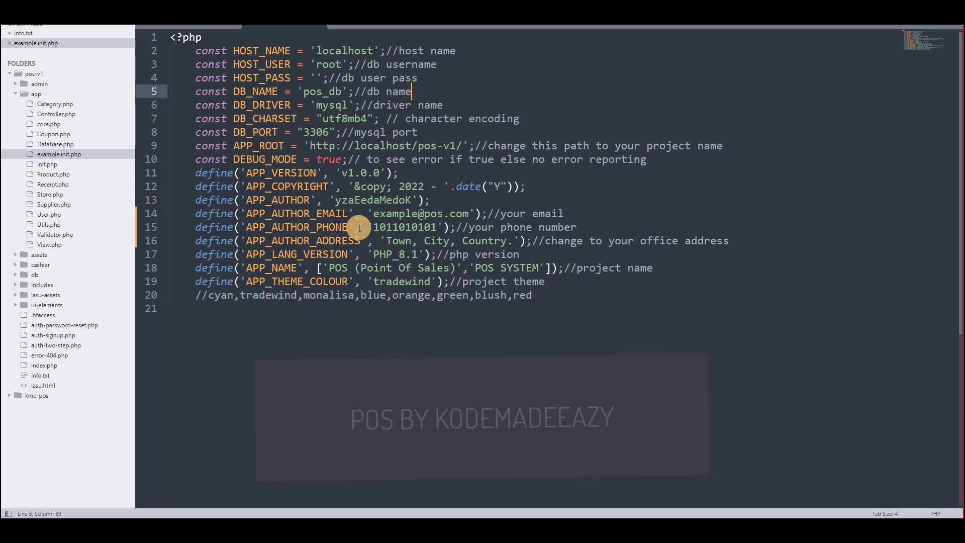
- Back in info.txt, highlight 'Locate example.init.php' in the STEP 6 line, then deselect it
click(185, 27)
scroll(430, 260, down, 2)
drag(196, 308, 347, 309)
click(323, 310)
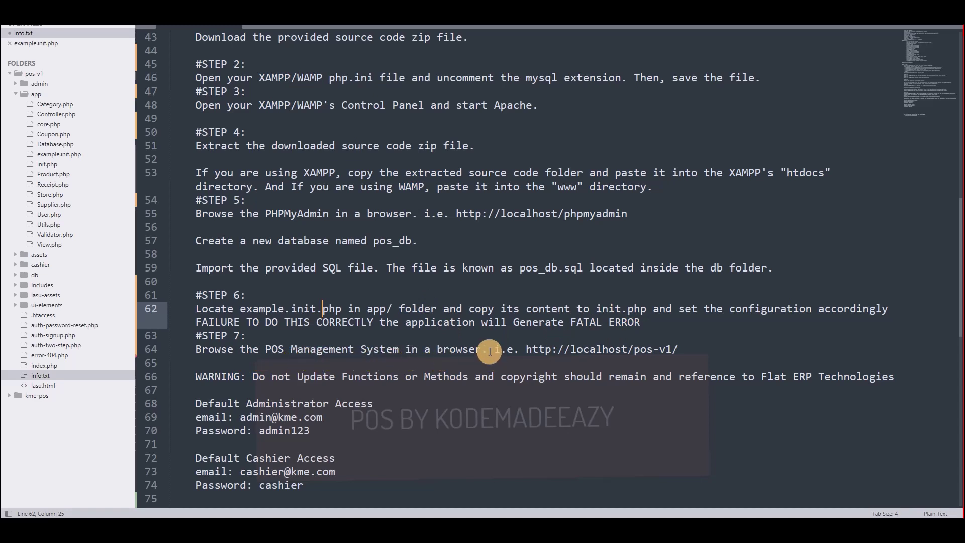
- Highlight the STEP 7 localhost address, the default login details and the download instructions in info.txt
click(599, 349)
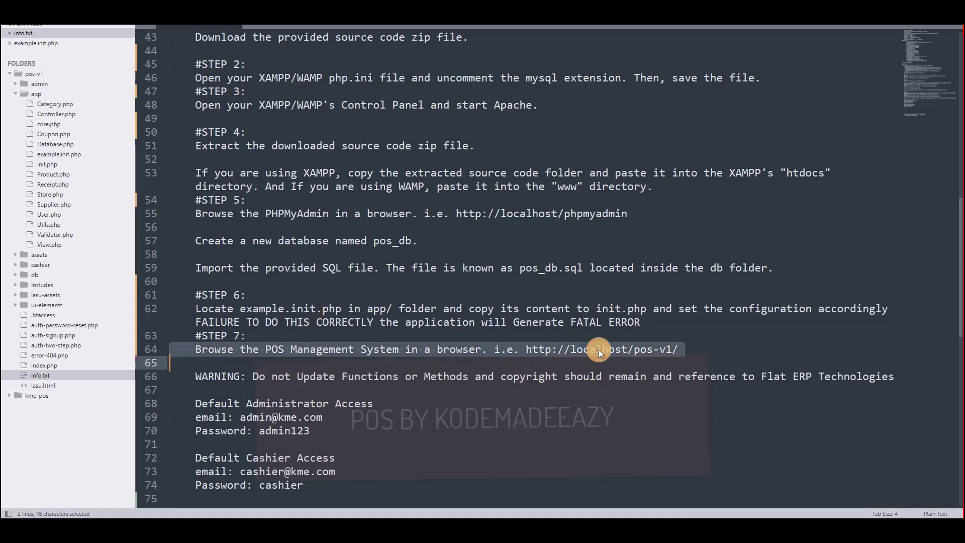
double_click(599, 349)
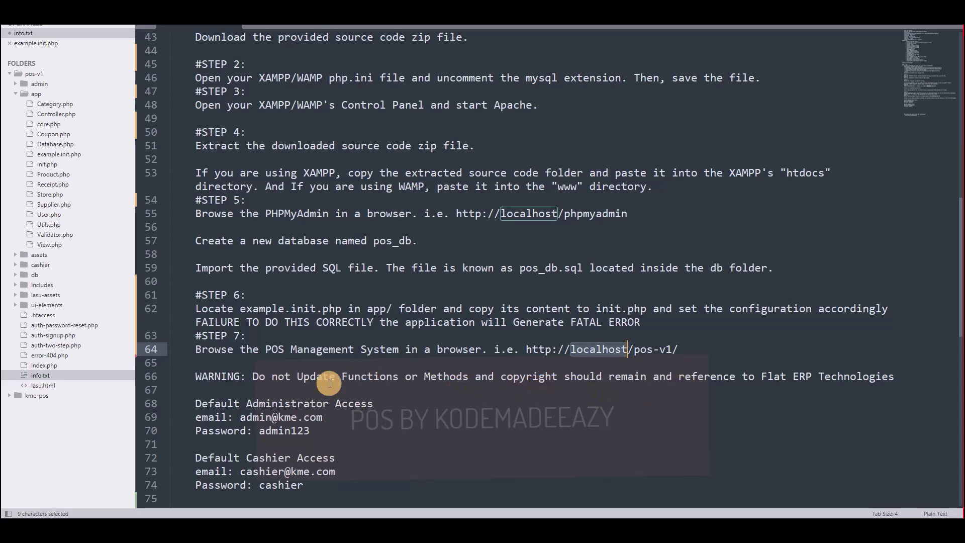
scroll(301, 382, down, 2)
drag(193, 321, 353, 410)
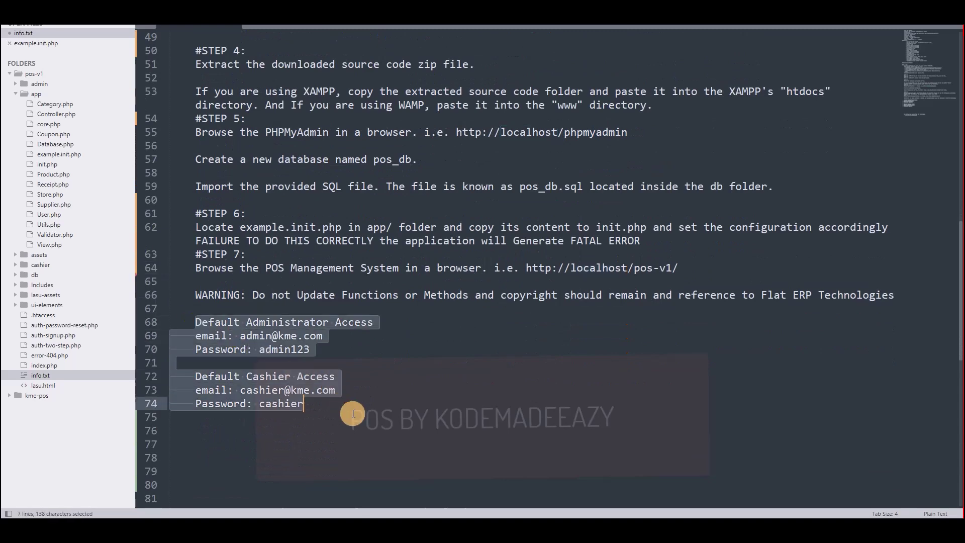
click(384, 334)
scroll(347, 370, up, 2)
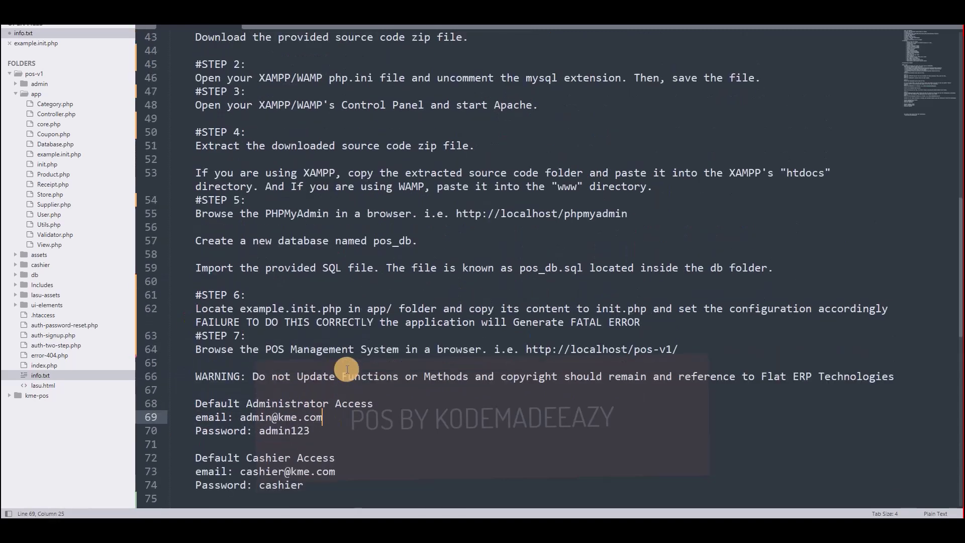
scroll(351, 369, up, 6)
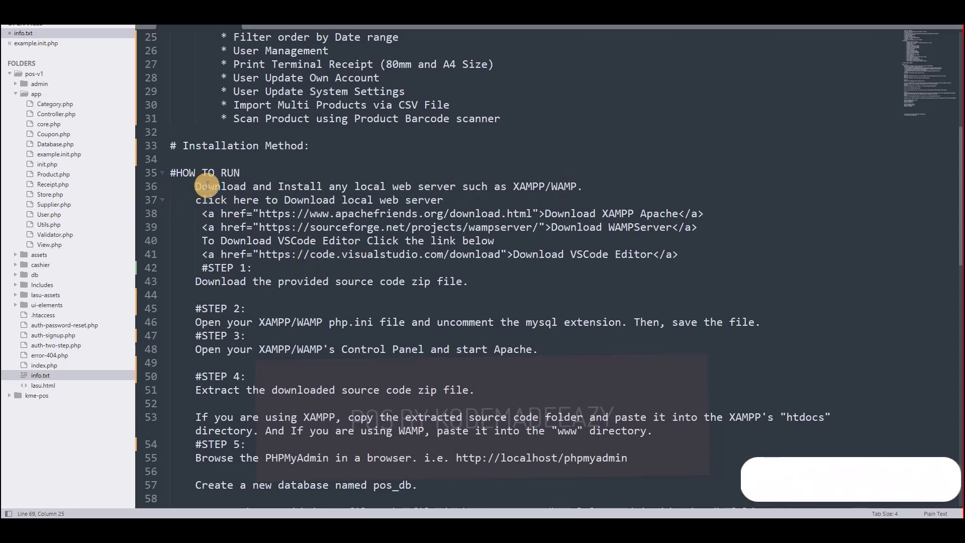
drag(195, 186, 511, 269)
click(502, 281)
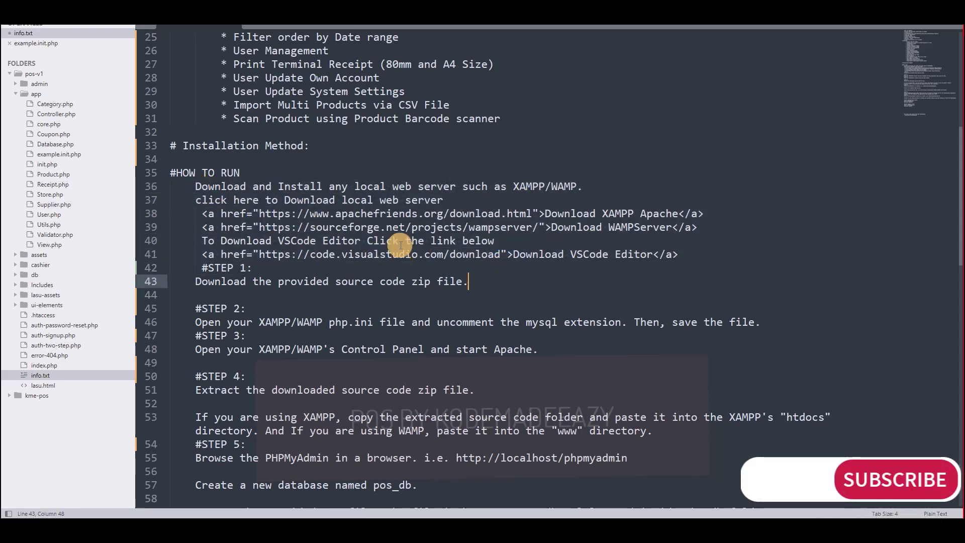
- Save info.txt with Ctrl+S and dismiss the unregistered-copy reminder
scroll(346, 201, up, 3)
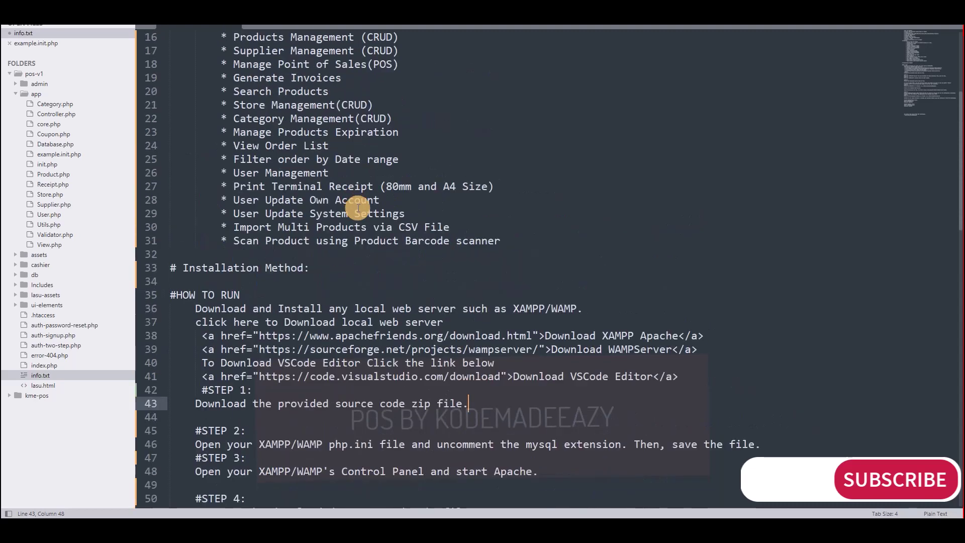
click(526, 194)
key(ctrl+s)
click(539, 293)
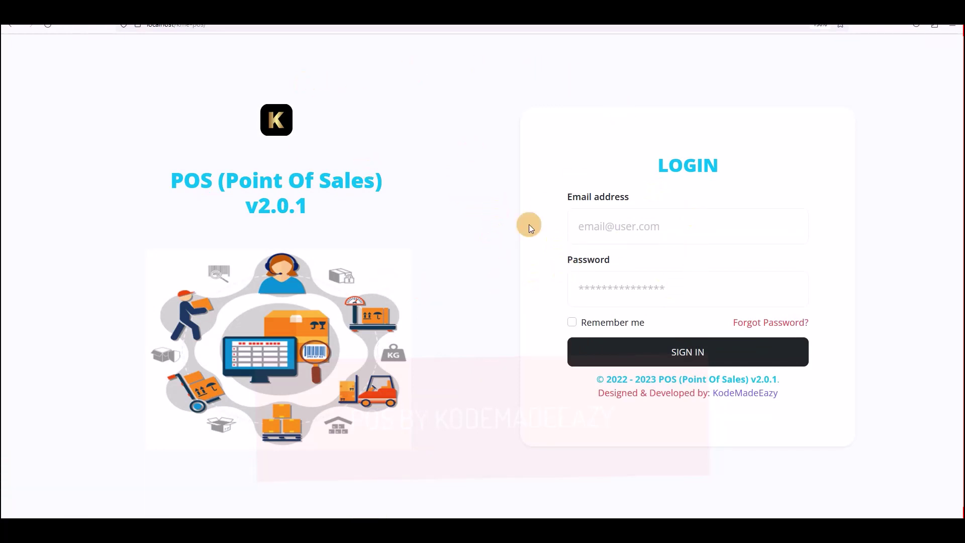
- Click into the empty email and password fields of the POS login page without typing
click(598, 227)
click(598, 289)
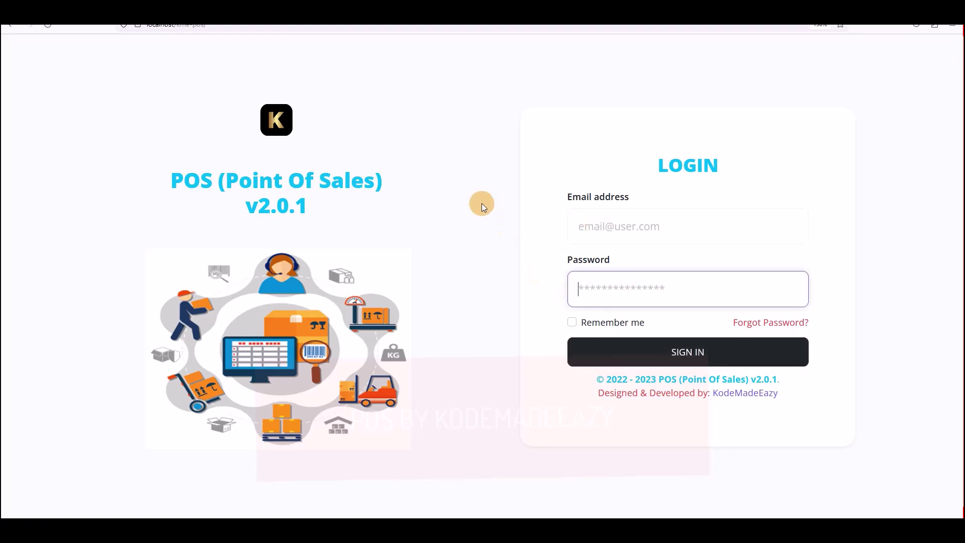
click(596, 225)
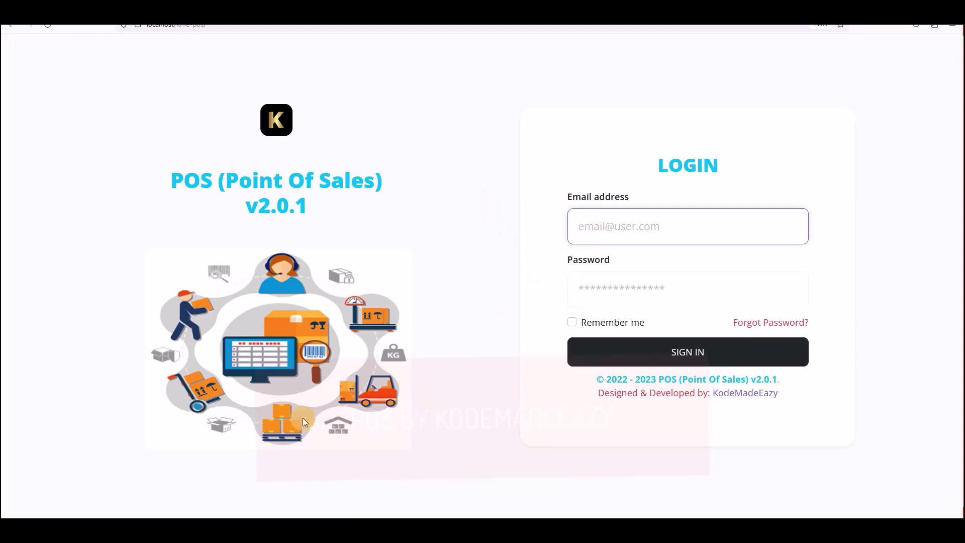
- Copy the default administrator email address from info.txt
key(alt+Tab)
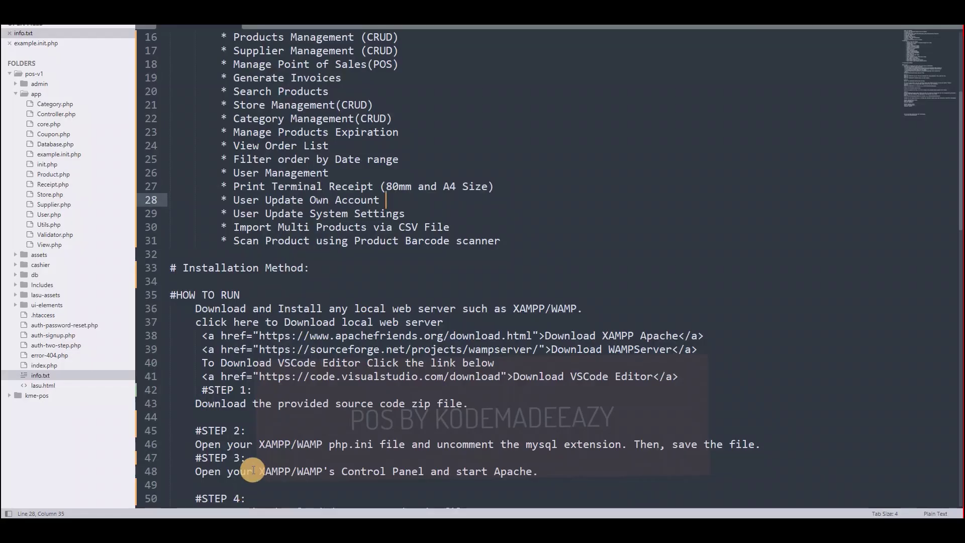
scroll(251, 457, down, 7)
scroll(260, 435, down, 2)
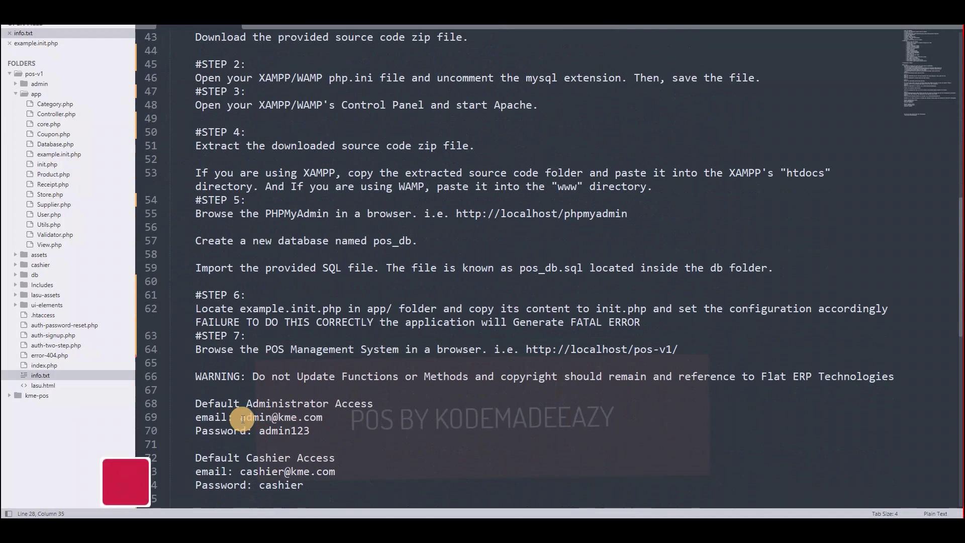
drag(241, 417, 323, 418)
right_click(267, 420)
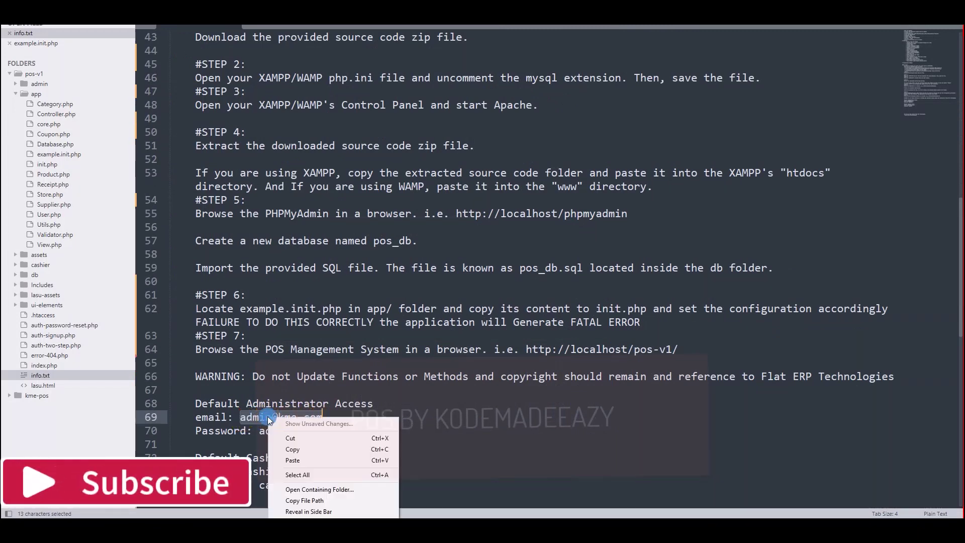
click(290, 449)
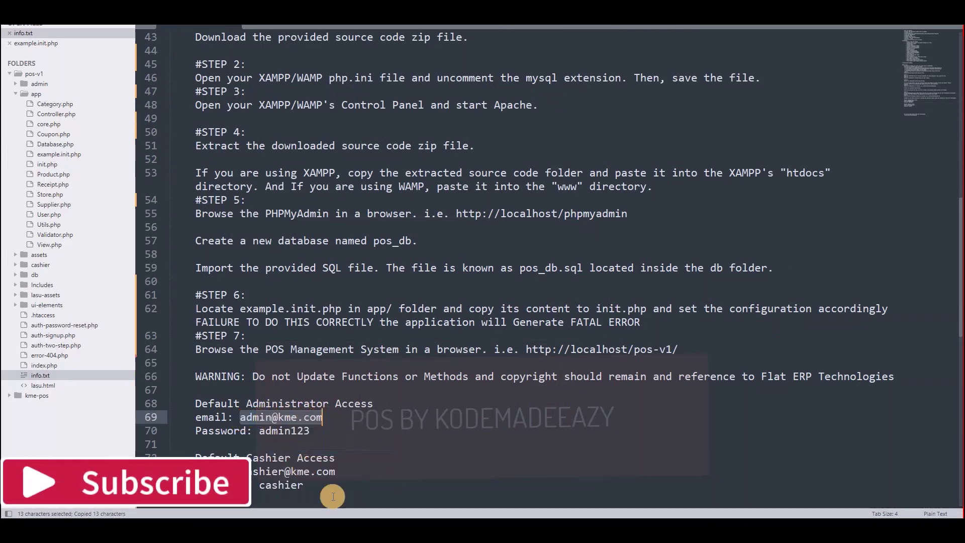
- Paste the administrator email into the POS login email field
key(alt+Tab)
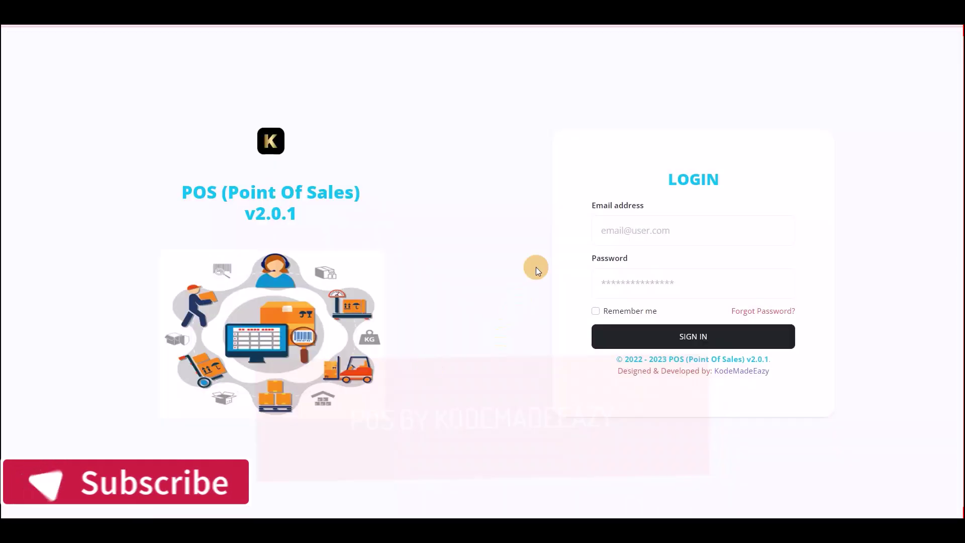
click(607, 226)
right_click(608, 228)
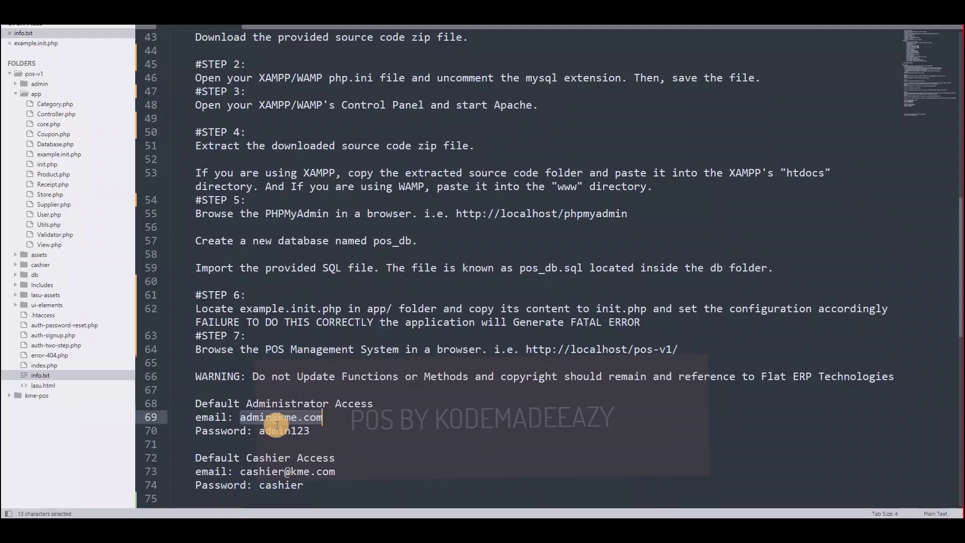
- Copy the default administrator password from info.txt
click(289, 431)
double_click(288, 432)
right_click(289, 433)
click(309, 369)
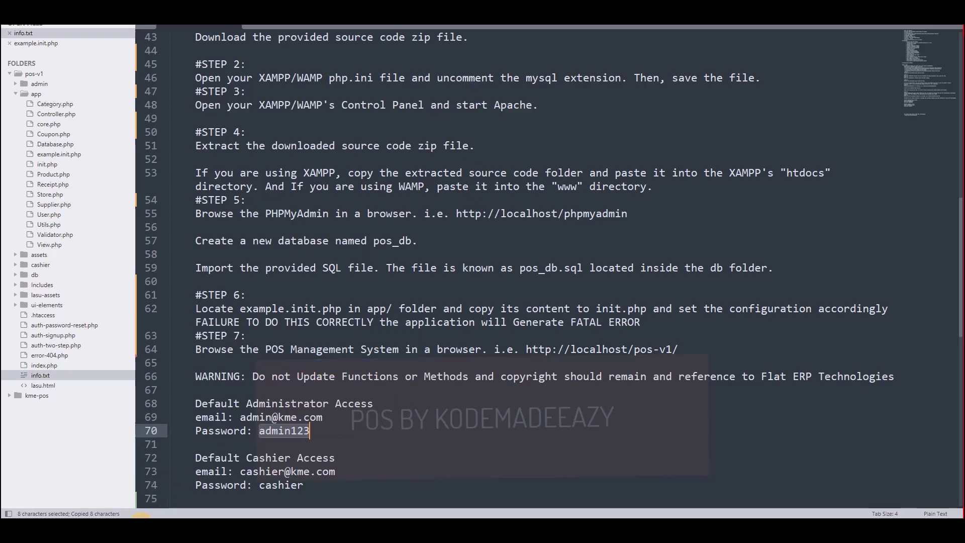
key(alt+Tab)
- Paste the administrator password into the Password field and submit the login
click(614, 281)
right_click(615, 280)
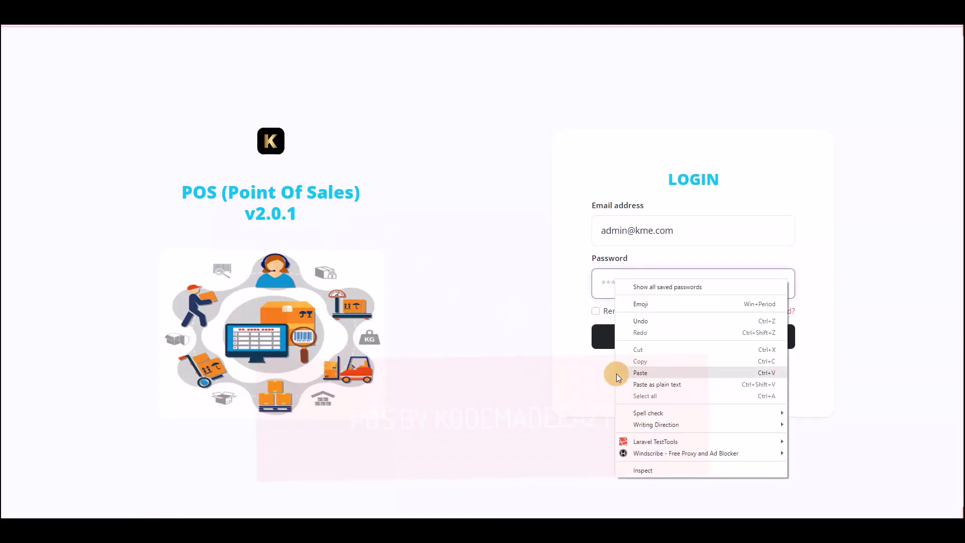
click(632, 373)
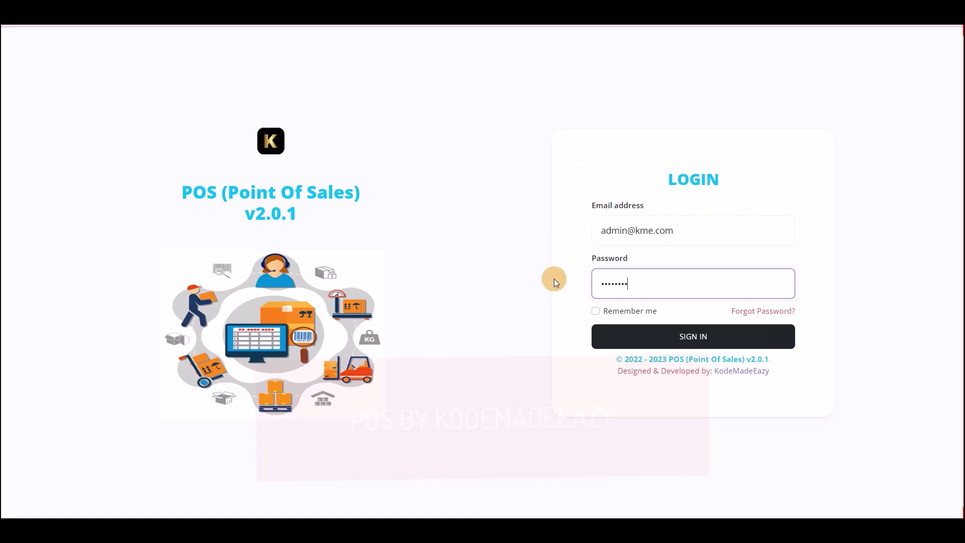
key(Return)
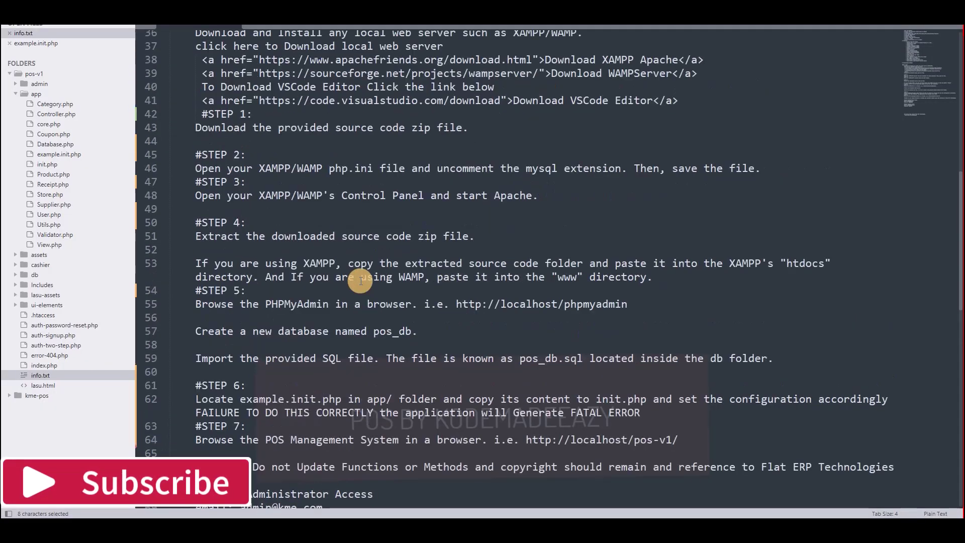
- Scroll to the top of info.txt and highlight the project's Features list
scroll(361, 280, up, 12)
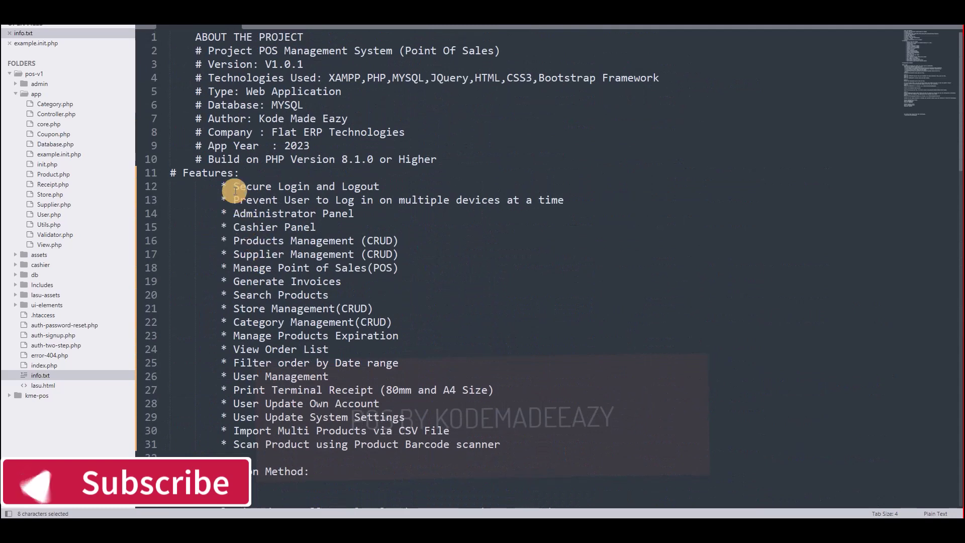
drag(232, 187, 500, 442)
click(430, 237)
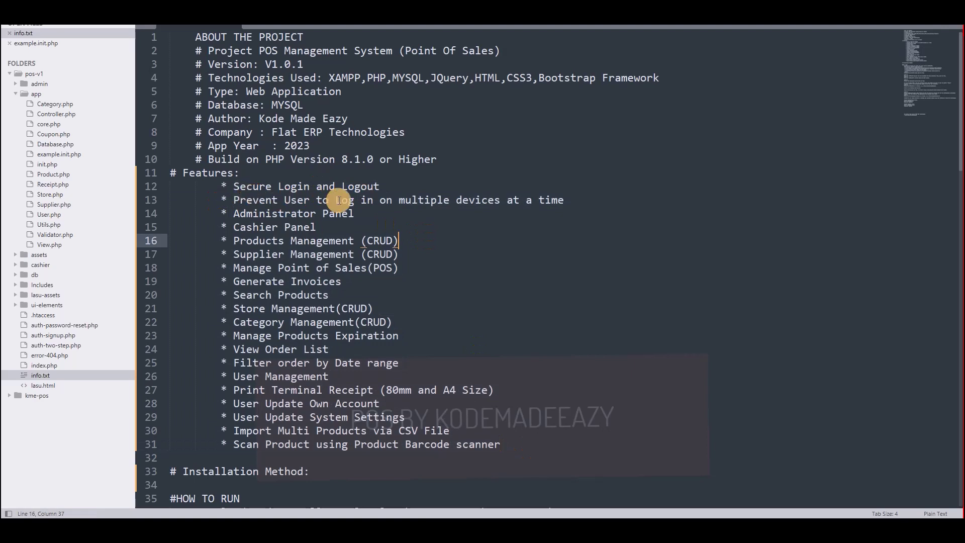
- Highlight the CSV import feature line, then open the Stores page in the POS admin
scroll(281, 223, down, 2)
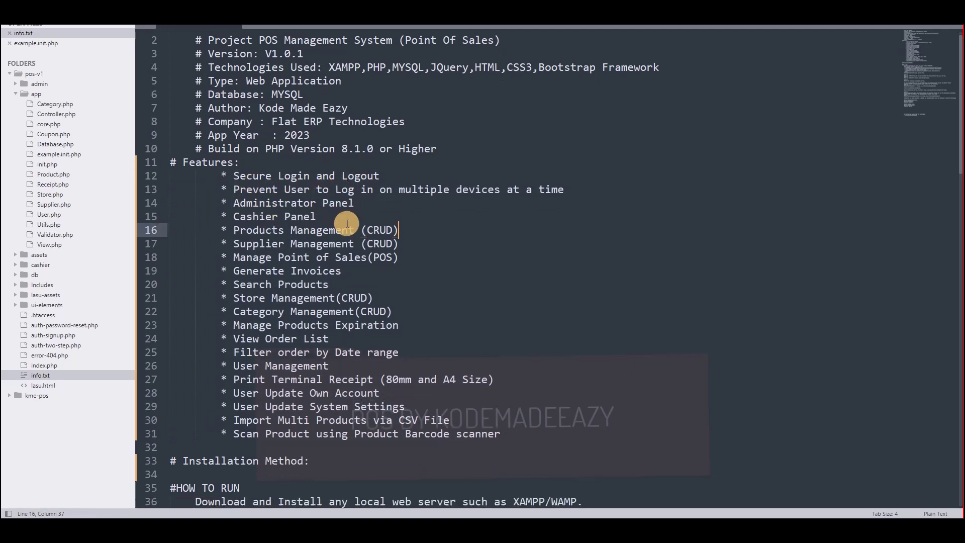
scroll(251, 168, down, 1)
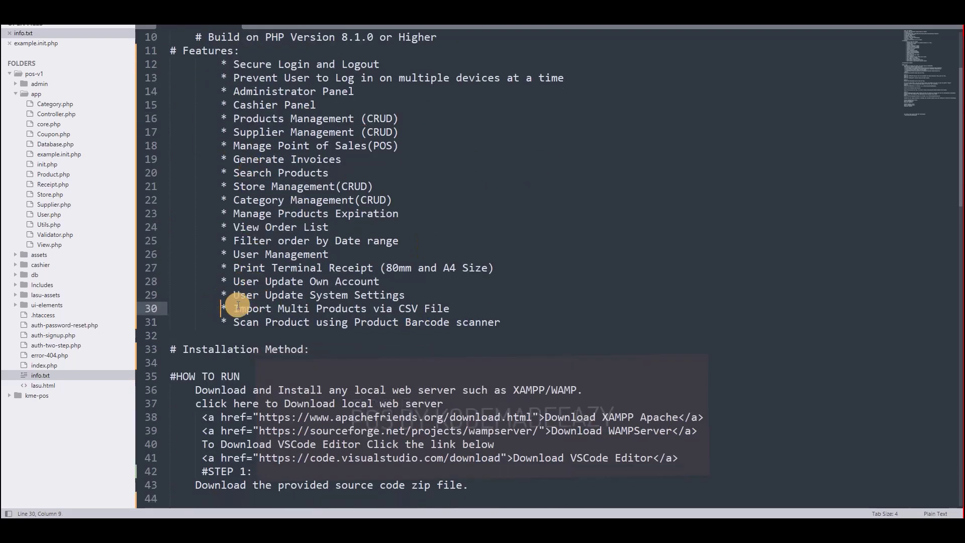
drag(221, 308, 464, 310)
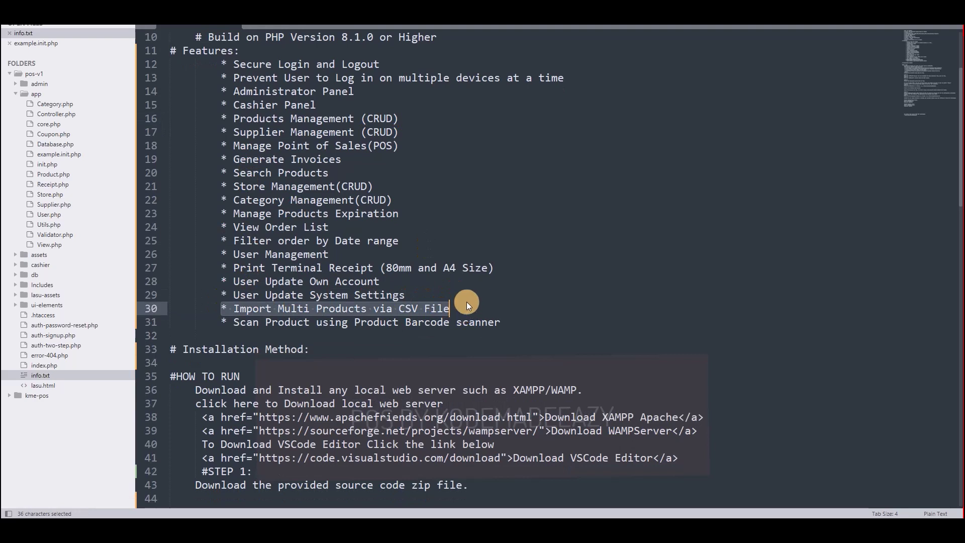
click(467, 302)
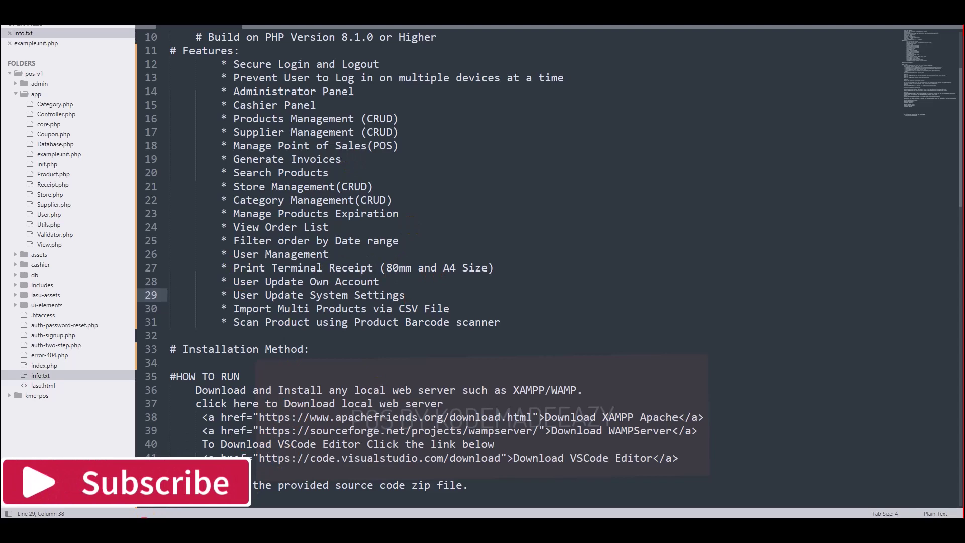
click(150, 518)
click(59, 127)
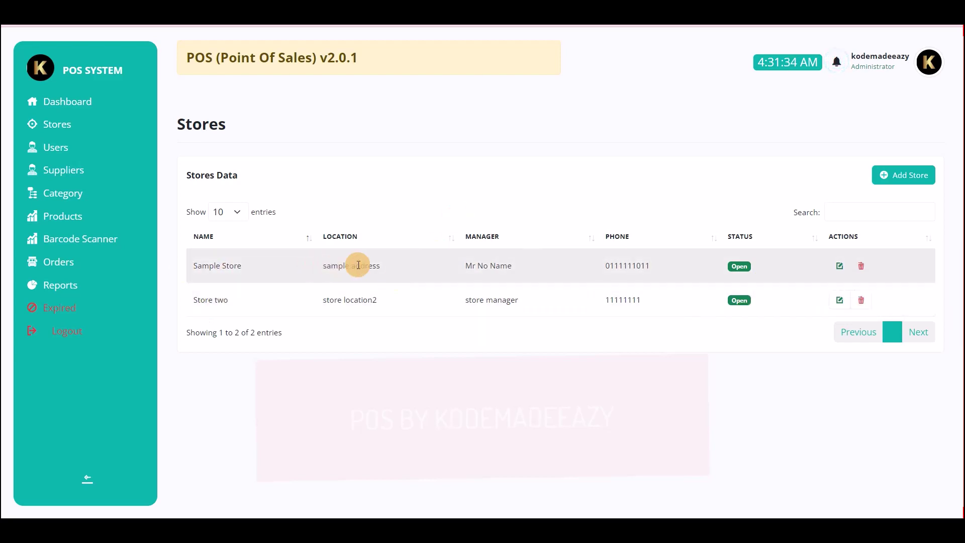
click(909, 173)
key(Tab)
key(Tab)
key(Tab)
key(Tab)
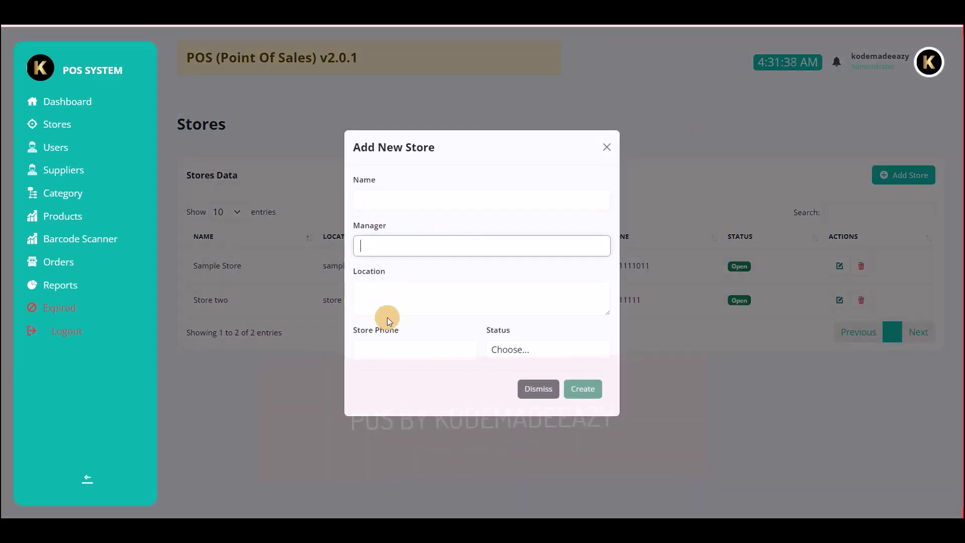
click(507, 350)
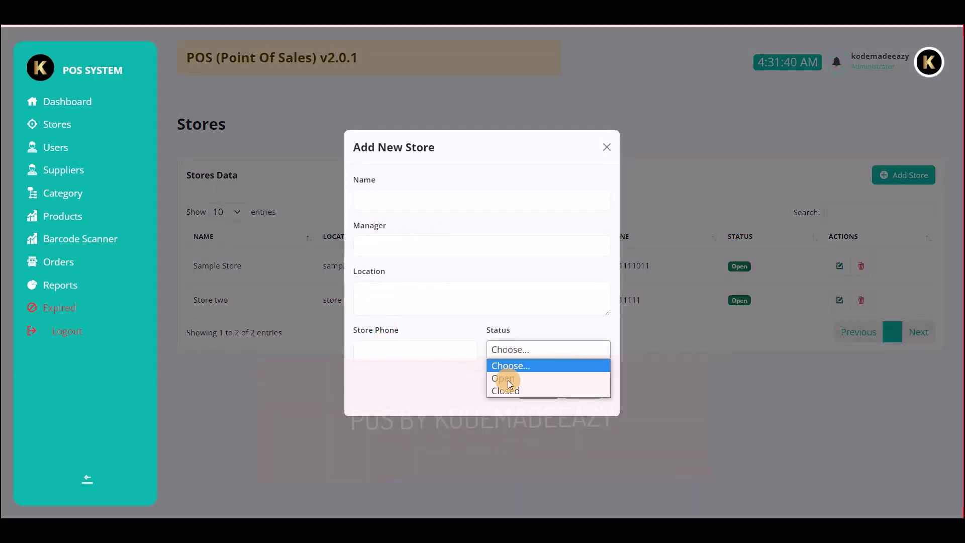
click(450, 329)
click(538, 392)
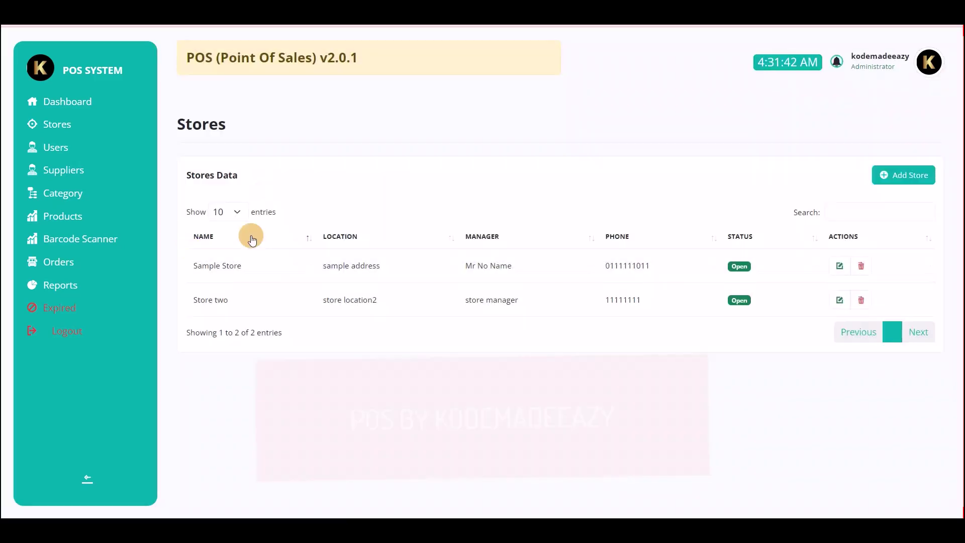
- Open the Users page and start the Add User form, clicking through its name, username, email and password fields
click(48, 145)
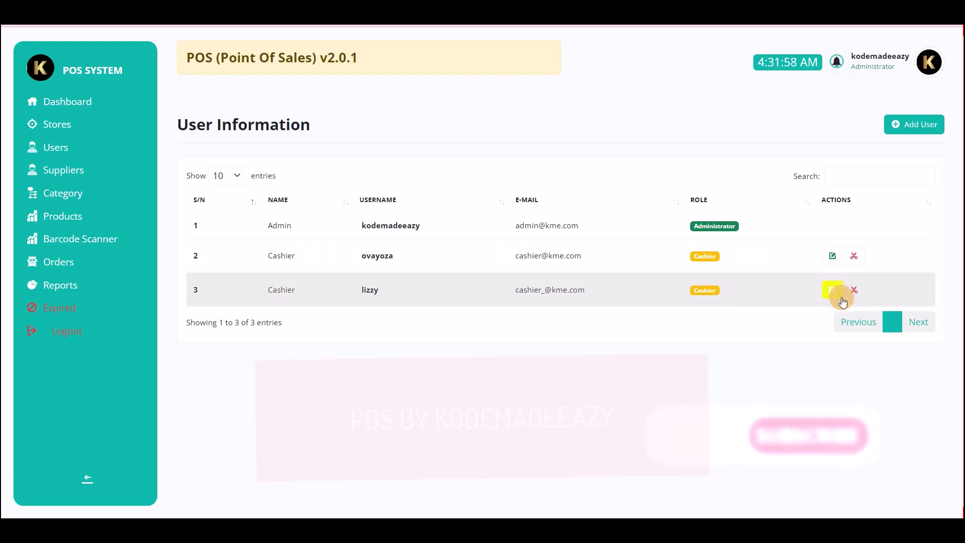
click(927, 126)
click(377, 157)
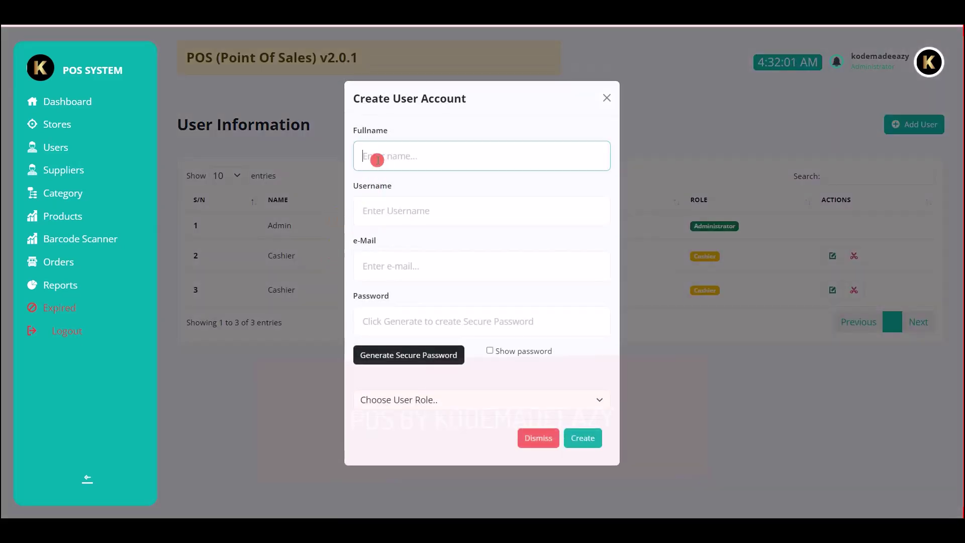
click(362, 211)
click(368, 264)
click(369, 328)
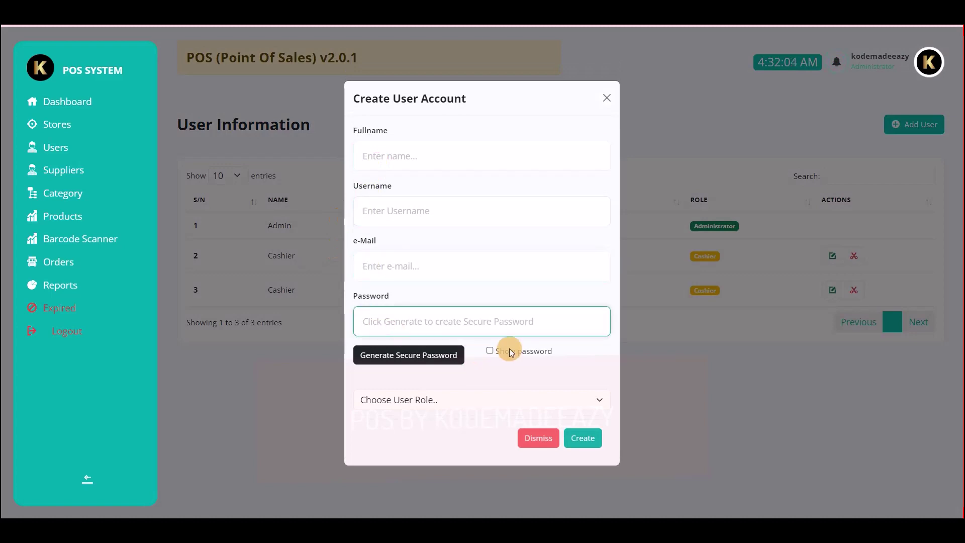
- Generate several secure passwords, toggling the password's visibility between attempts
click(427, 356)
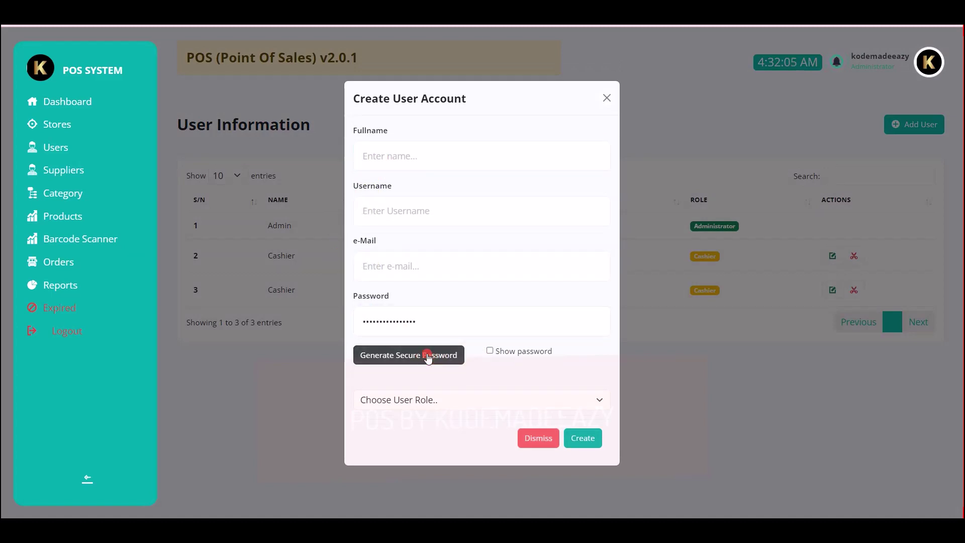
click(490, 350)
click(413, 365)
click(412, 365)
click(412, 365)
click(412, 364)
click(489, 350)
click(400, 353)
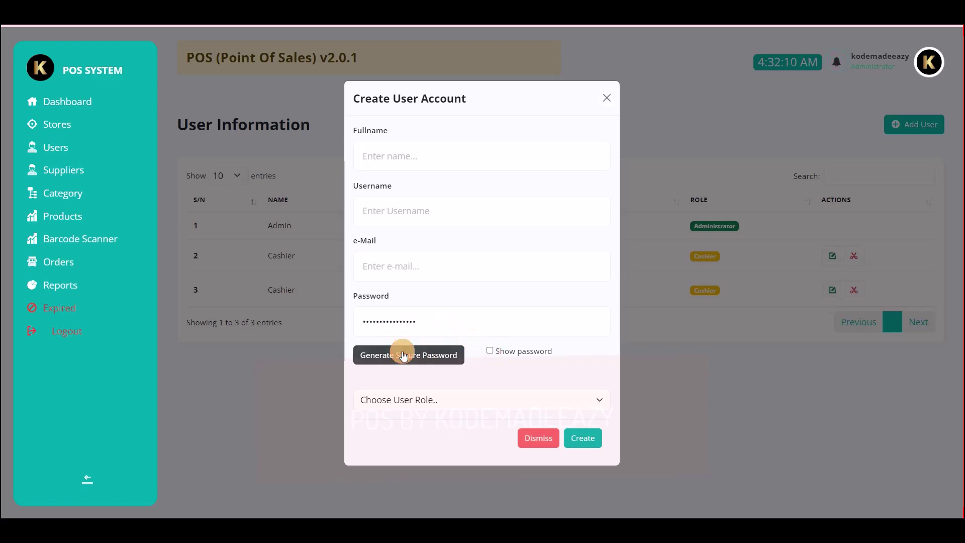
click(491, 350)
click(447, 355)
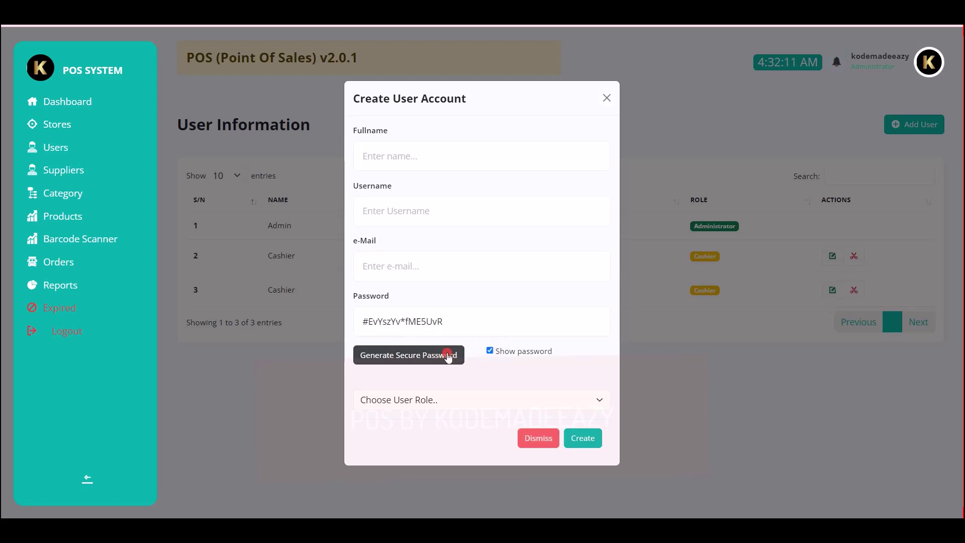
- Open the user role list without choosing, close the Add User form, and reload the page
click(482, 405)
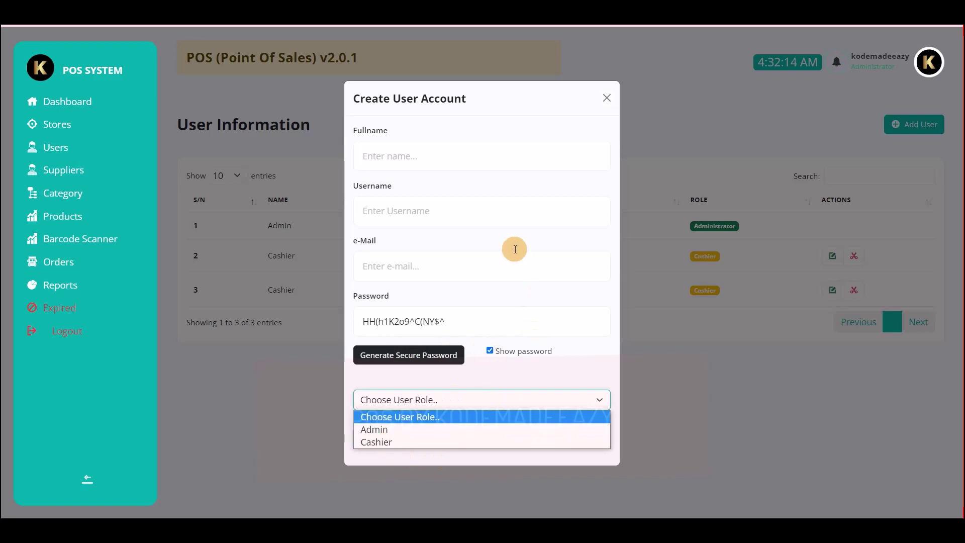
click(578, 141)
click(605, 99)
right_click(611, 96)
click(650, 129)
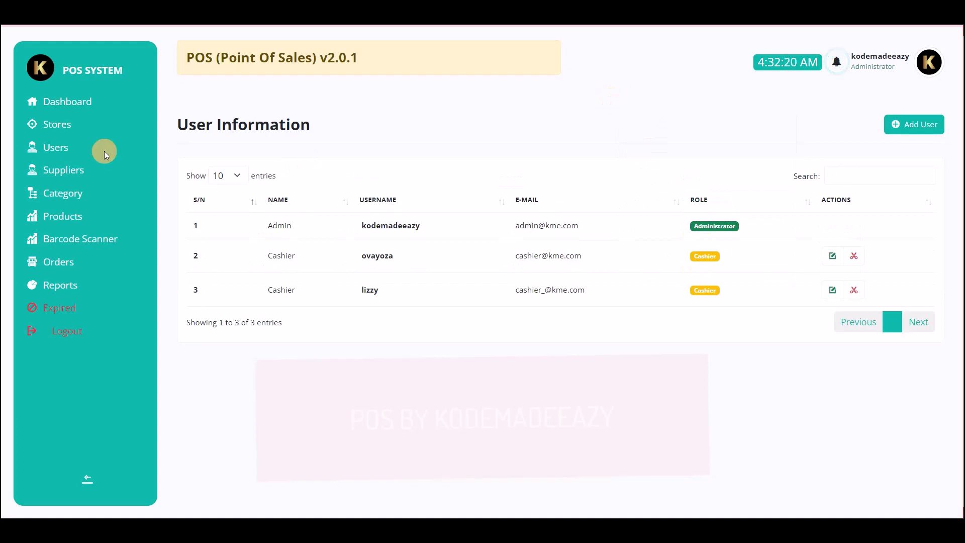
- Open the Suppliers page listing Supplier One, then try and close the empty Add Suppliers form
click(57, 168)
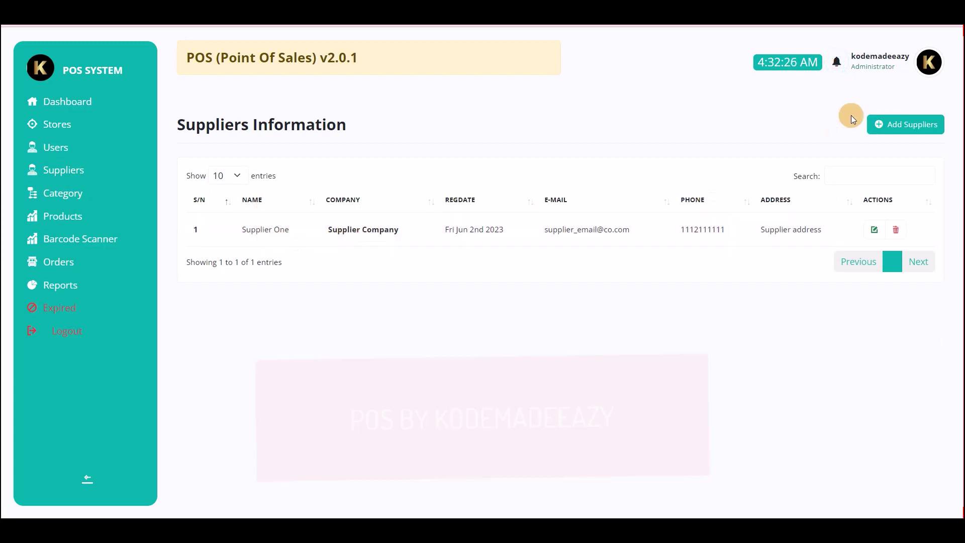
click(902, 124)
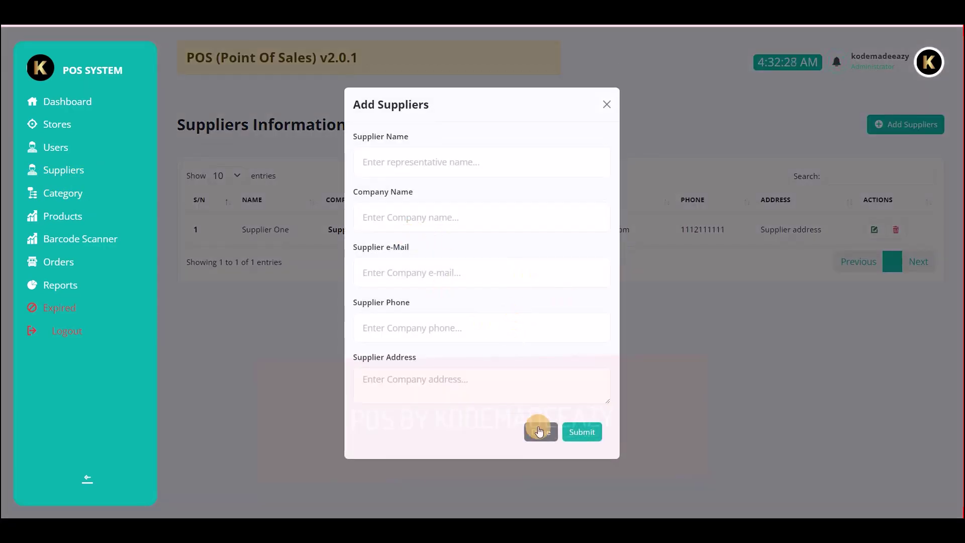
click(573, 435)
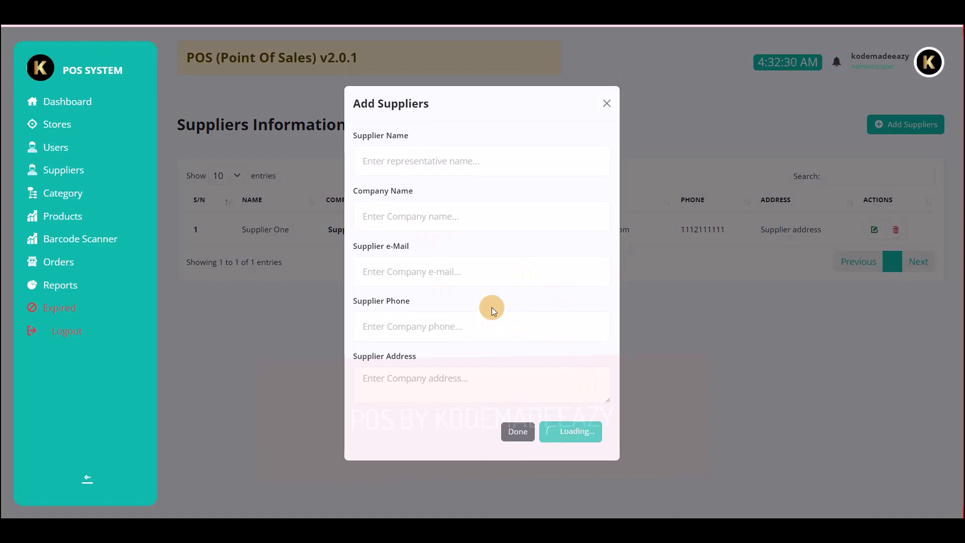
click(606, 108)
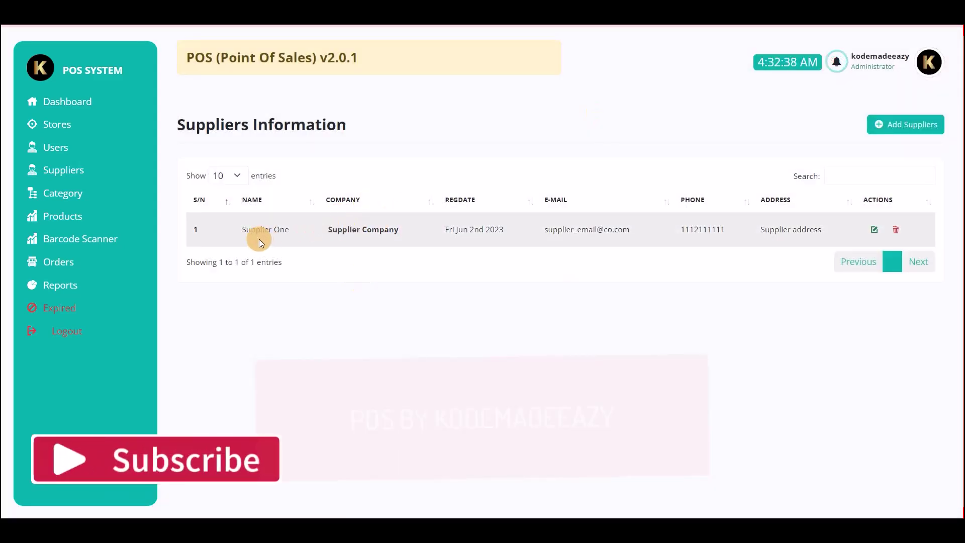
- Look at the Categories add form, open the empty Stock Inventory, then switch to the Excel sheet
click(63, 192)
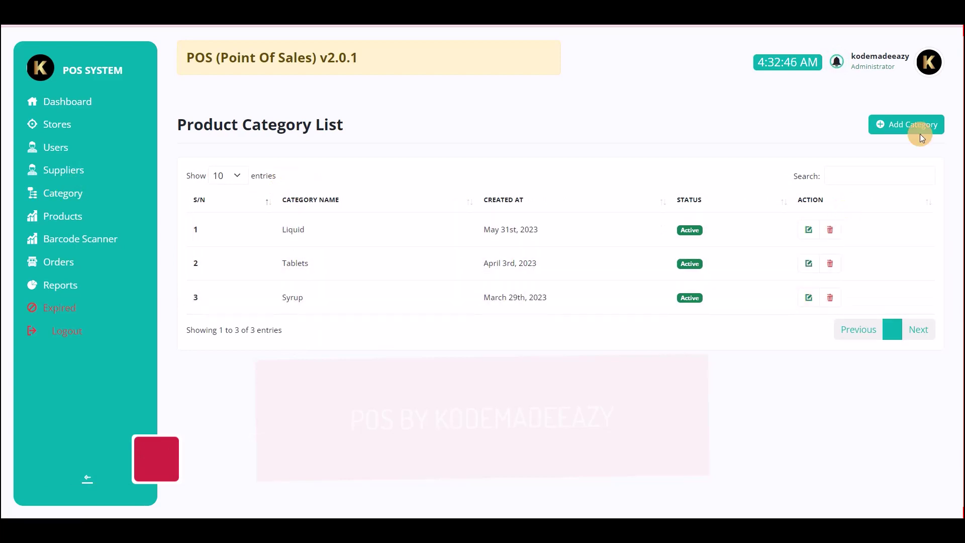
click(922, 123)
click(606, 190)
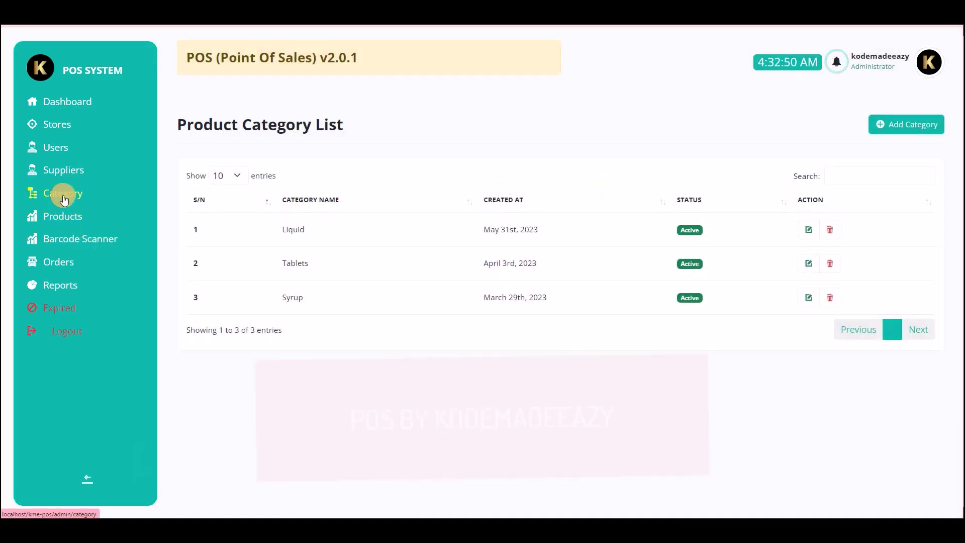
click(65, 217)
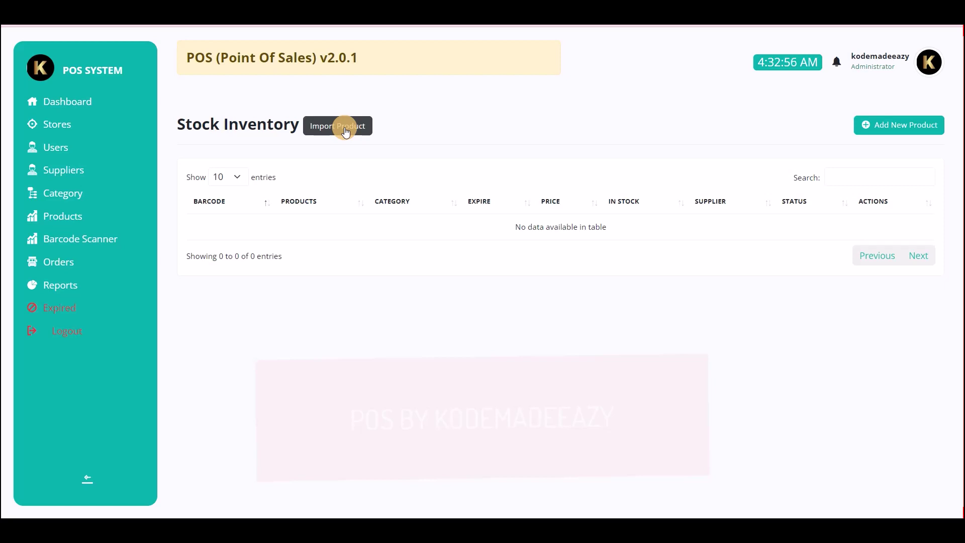
key(alt+Tab)
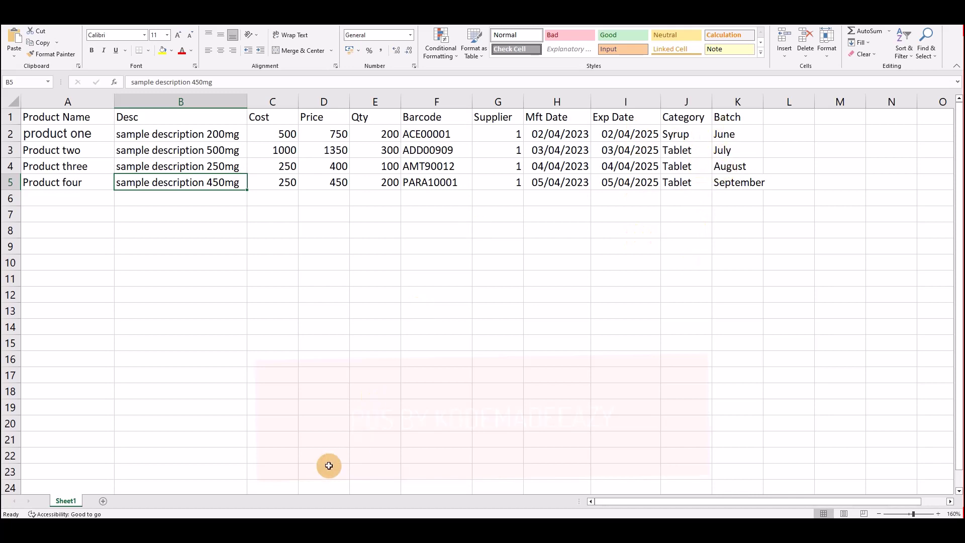
- Return to Stock Inventory and open the Add New Product form
click(222, 516)
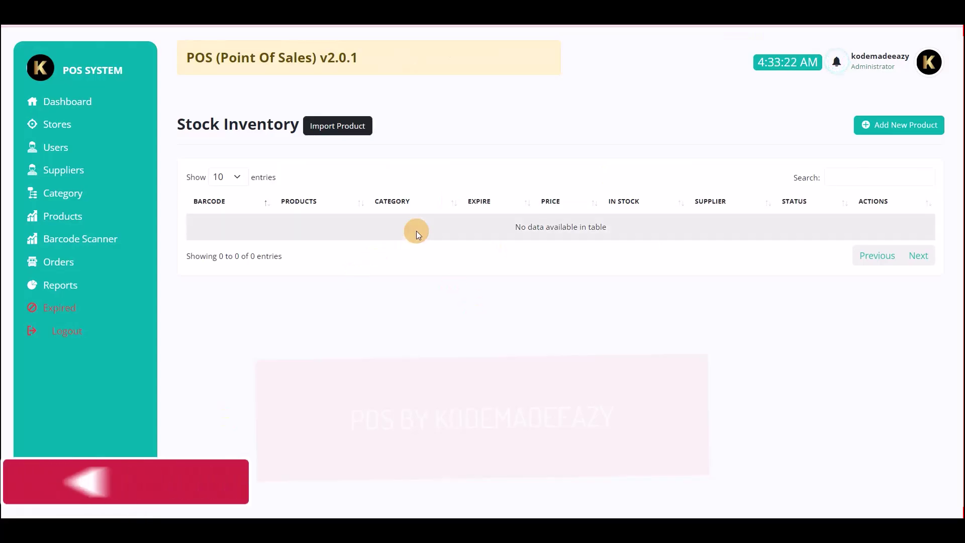
click(889, 136)
click(366, 171)
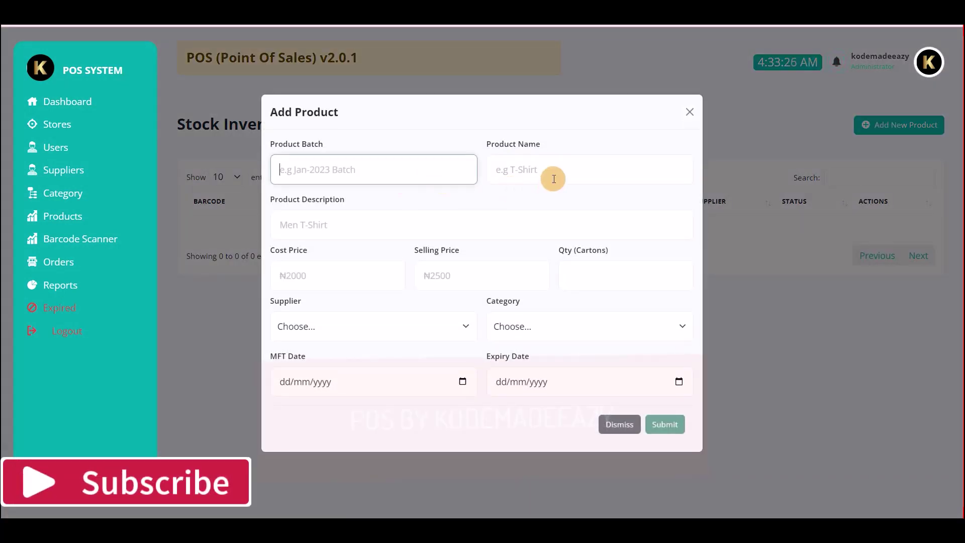
click(553, 179)
click(400, 229)
click(367, 174)
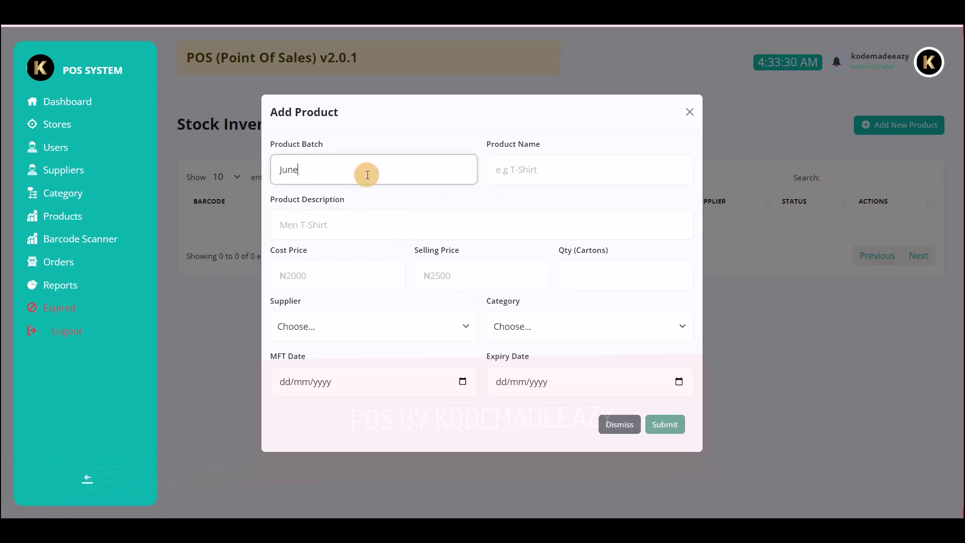
click(582, 178)
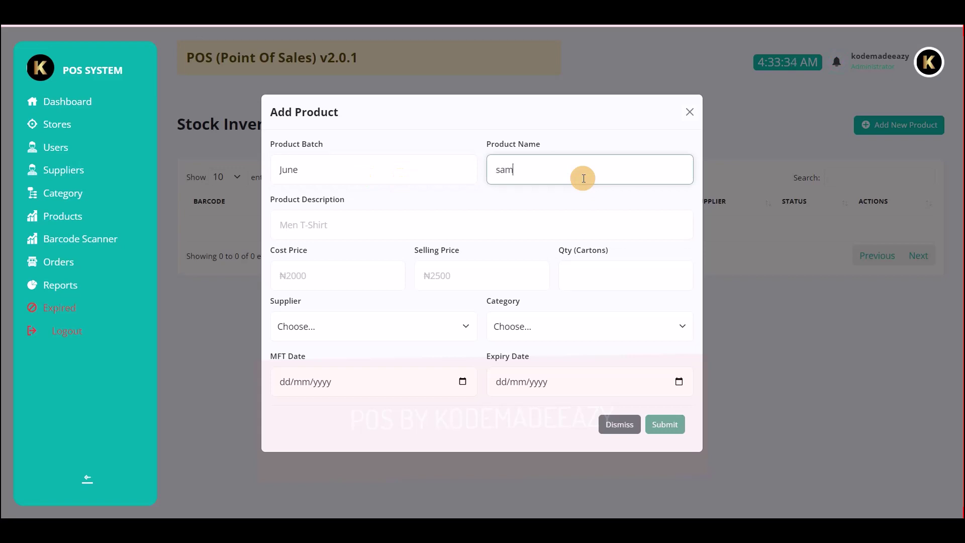
- Name the product sample one, add its description, and set cost 200, price 350, quantity 100
text(sample one)
click(366, 232)
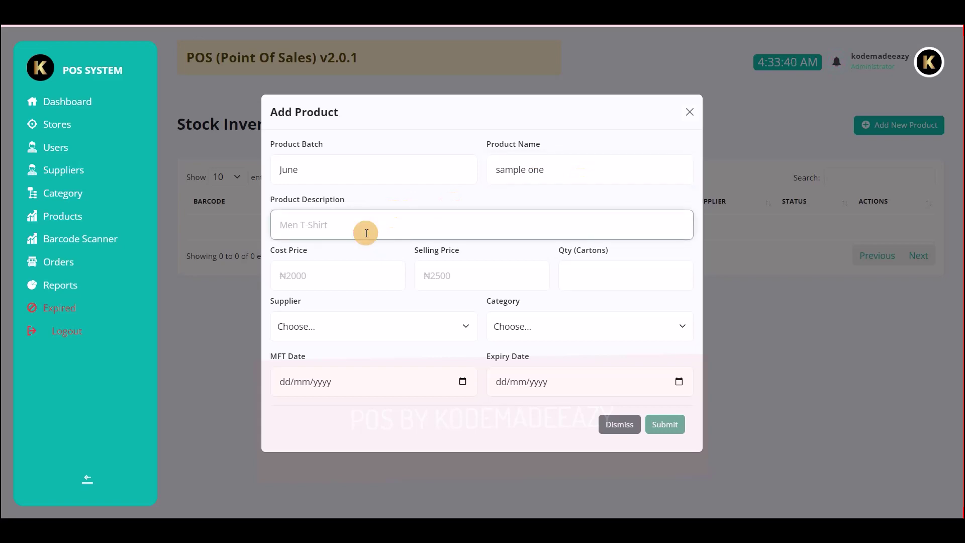
text(sample one description 400mg)
click(312, 276)
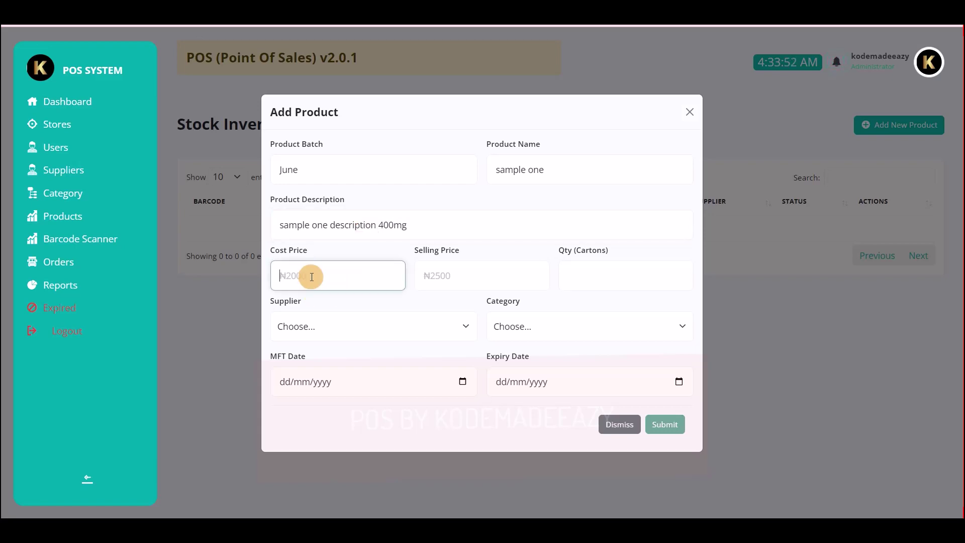
text(200)
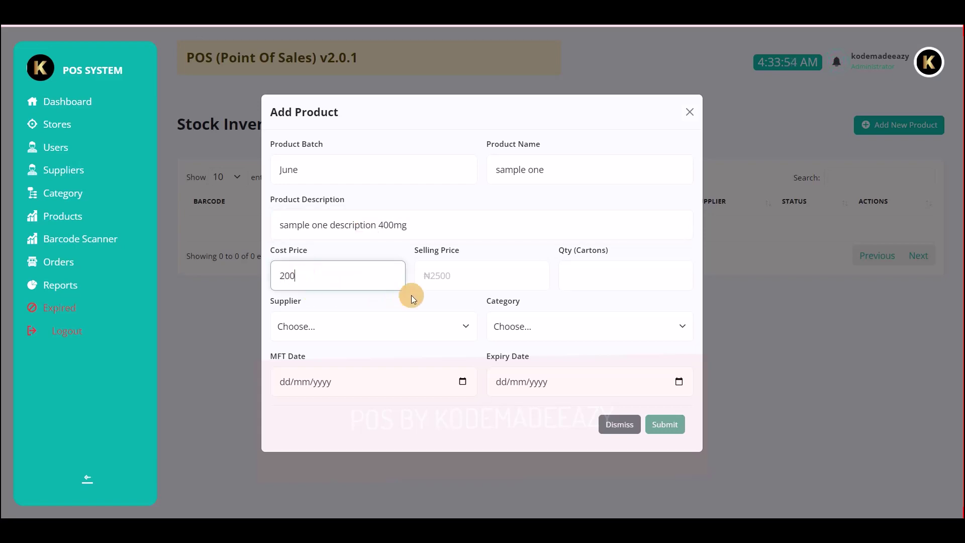
click(450, 276)
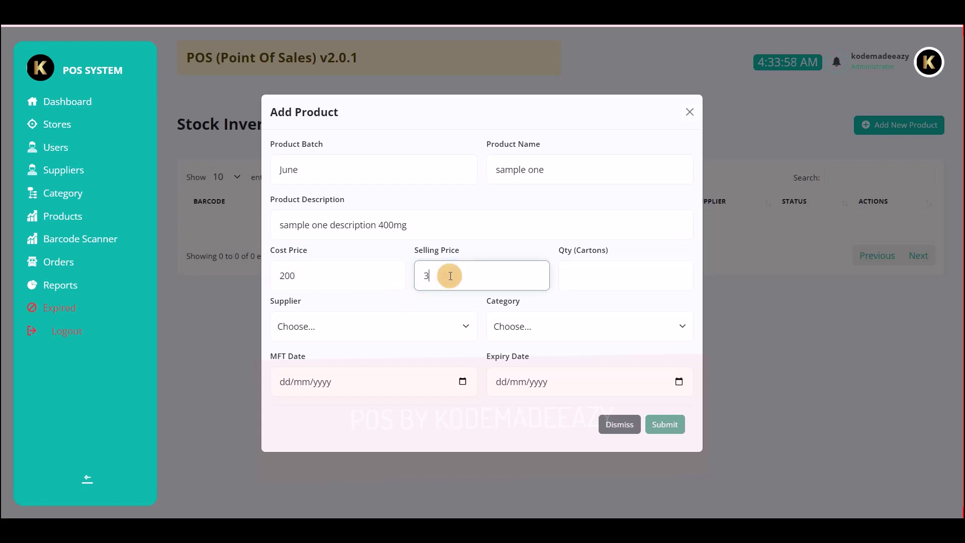
click(587, 284)
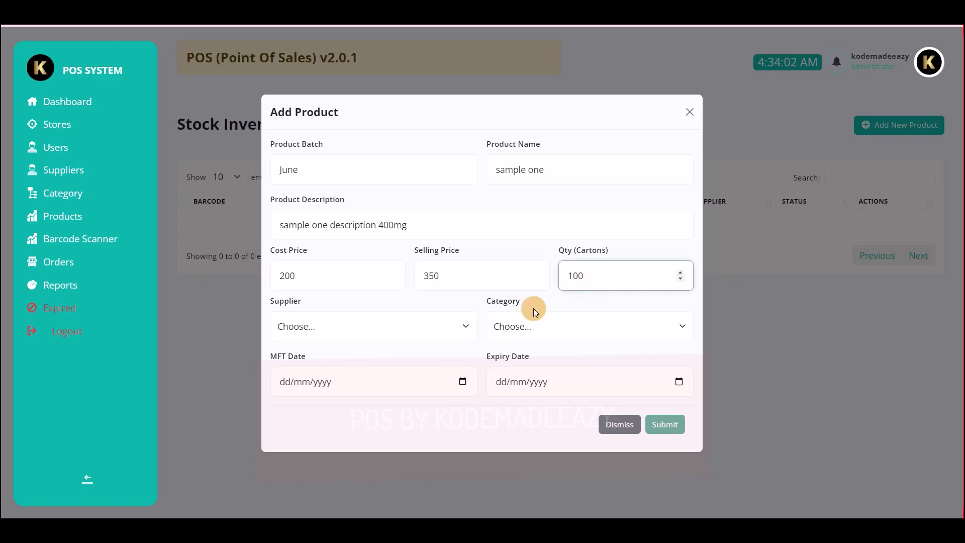
- Choose supplier Supplier Company, category Tablets, and manufacture date 16/02/2023
click(474, 324)
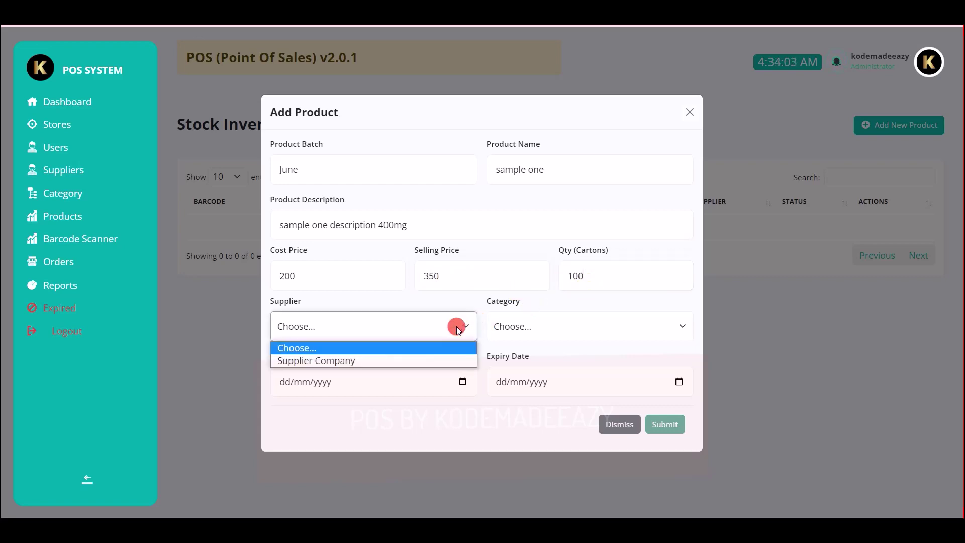
click(347, 359)
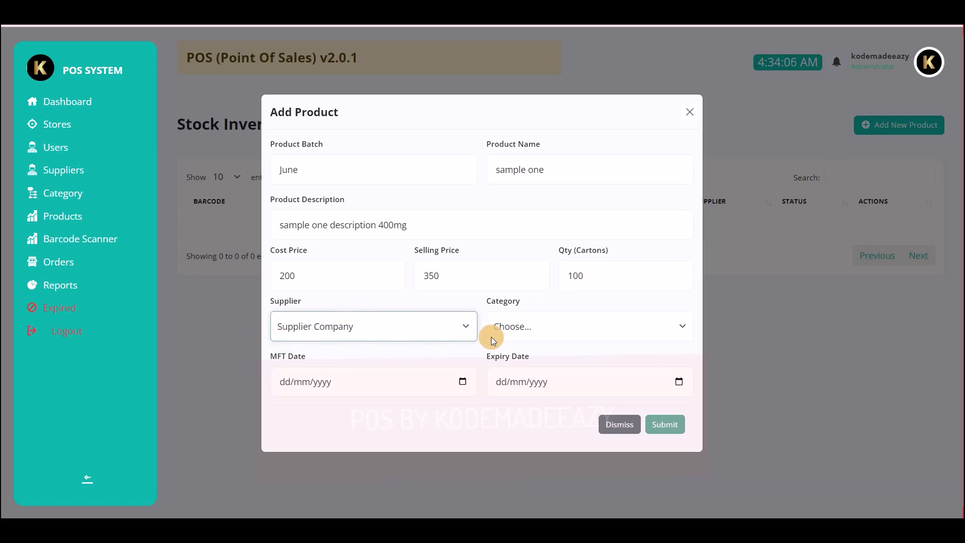
click(528, 323)
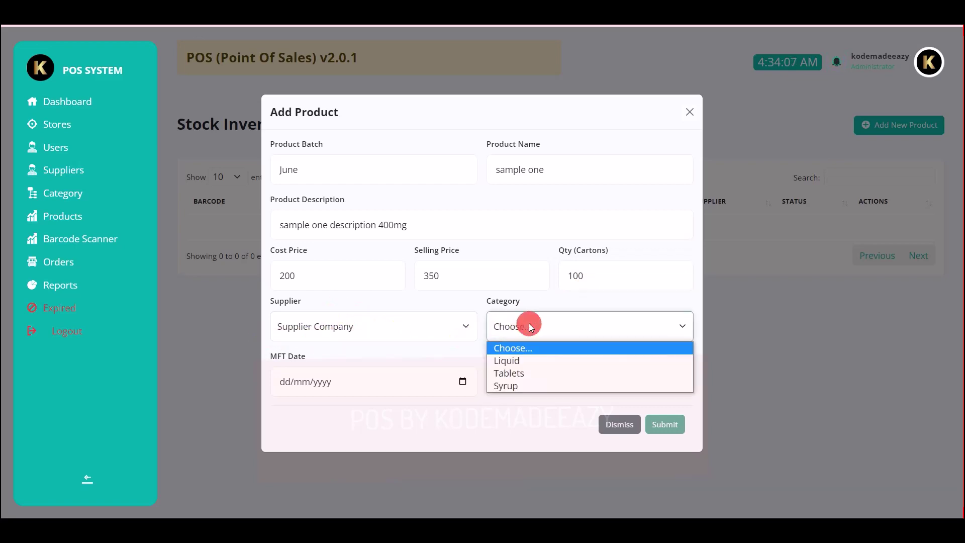
click(511, 375)
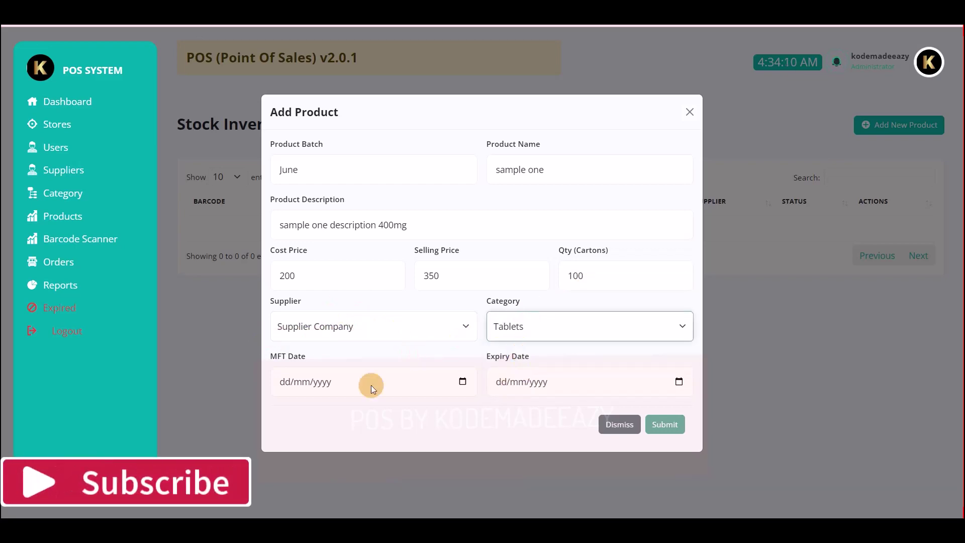
click(462, 384)
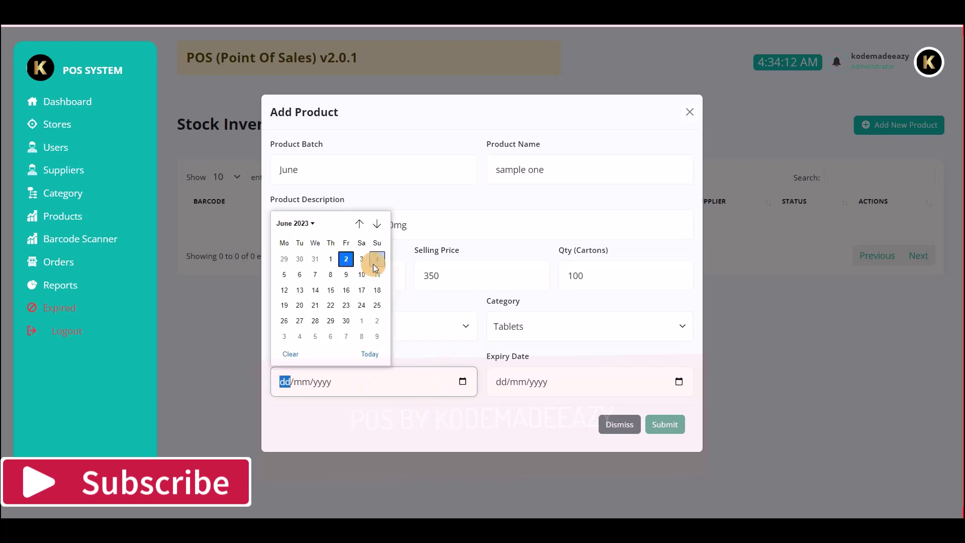
click(360, 224)
click(360, 224)
click(359, 224)
click(360, 224)
click(329, 291)
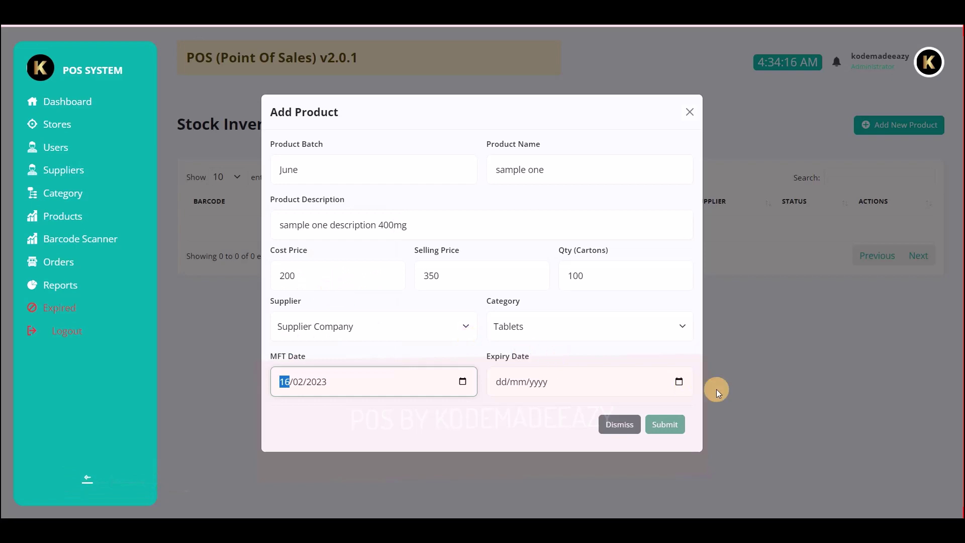
- Set the expiry date to 19/06/2025 and submit the new product
click(678, 383)
click(591, 224)
click(591, 224)
click(591, 224)
click(591, 224)
click(591, 224)
click(591, 224)
click(591, 224)
click(591, 224)
click(590, 224)
click(591, 224)
click(591, 224)
click(591, 224)
click(591, 224)
click(591, 224)
click(591, 224)
click(591, 224)
click(591, 224)
click(591, 224)
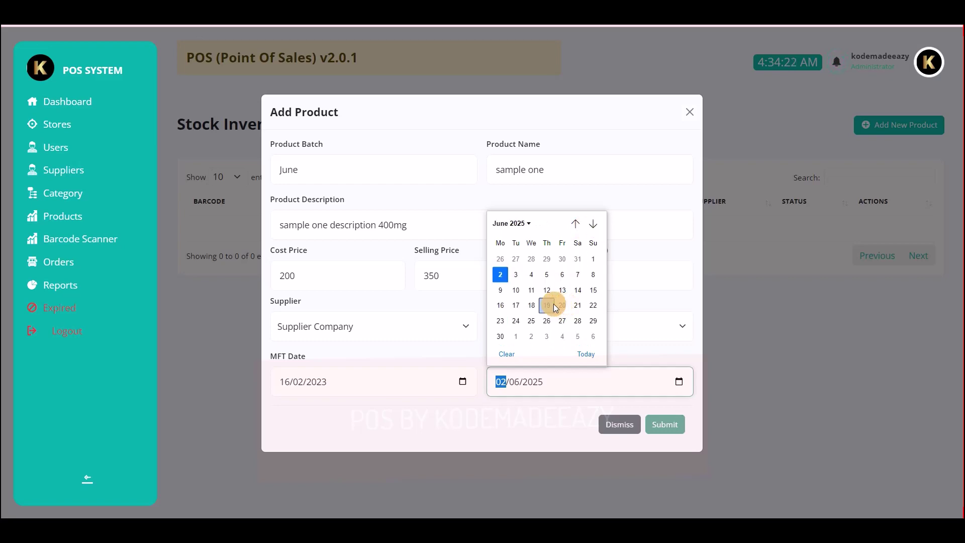
click(550, 305)
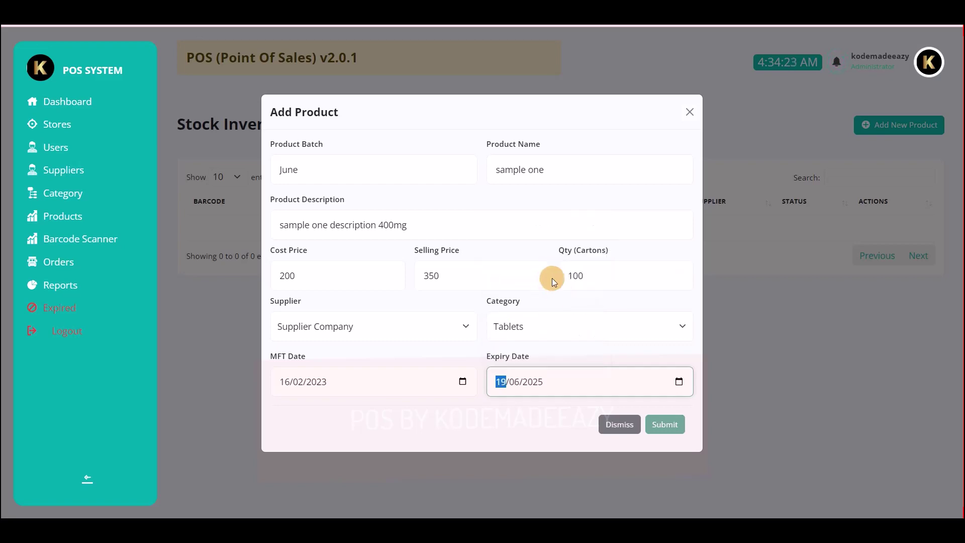
click(663, 427)
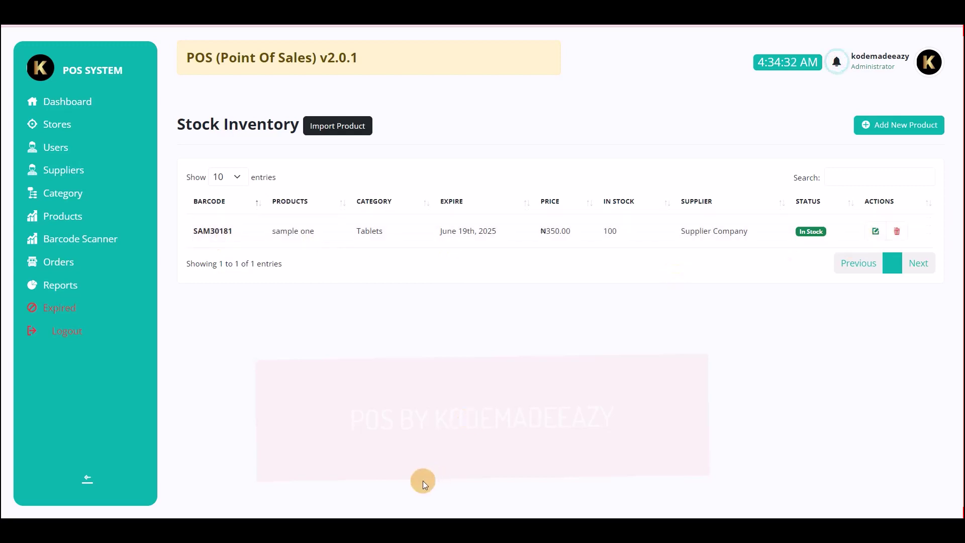
- Copy the Default Cashier Access e-mail from info.txt and bring up paste on the login e-mail field
mouse_move(369, 508)
click(362, 482)
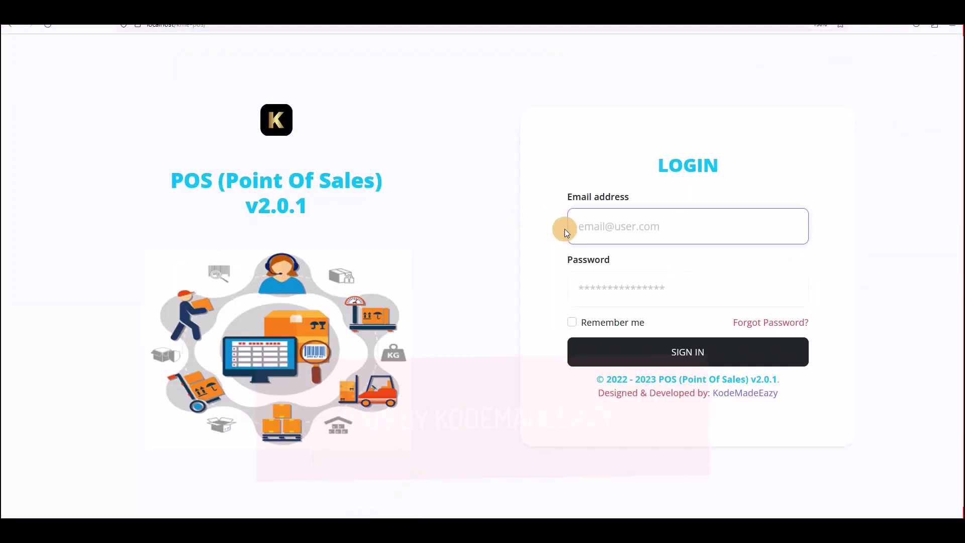
click(226, 525)
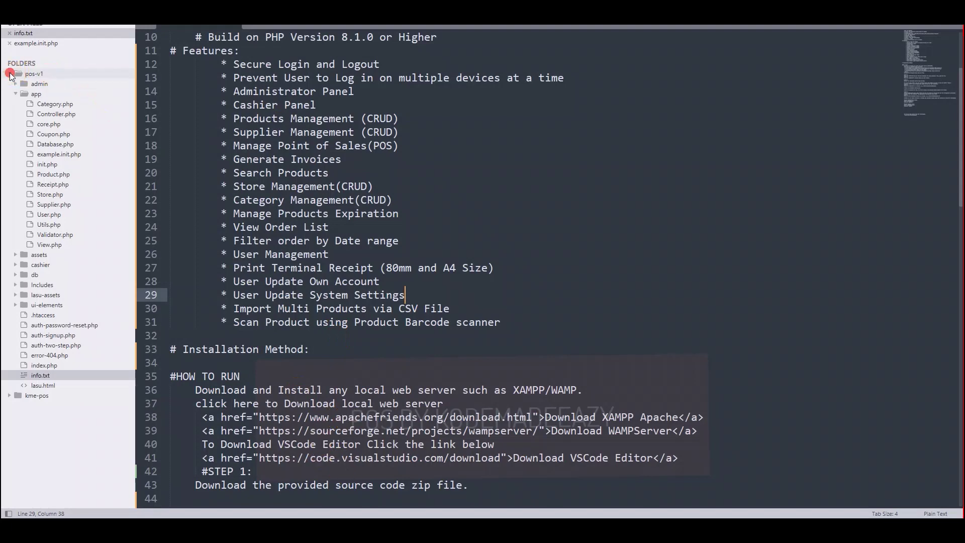
click(14, 74)
scroll(362, 327, down, 5)
scroll(363, 327, down, 8)
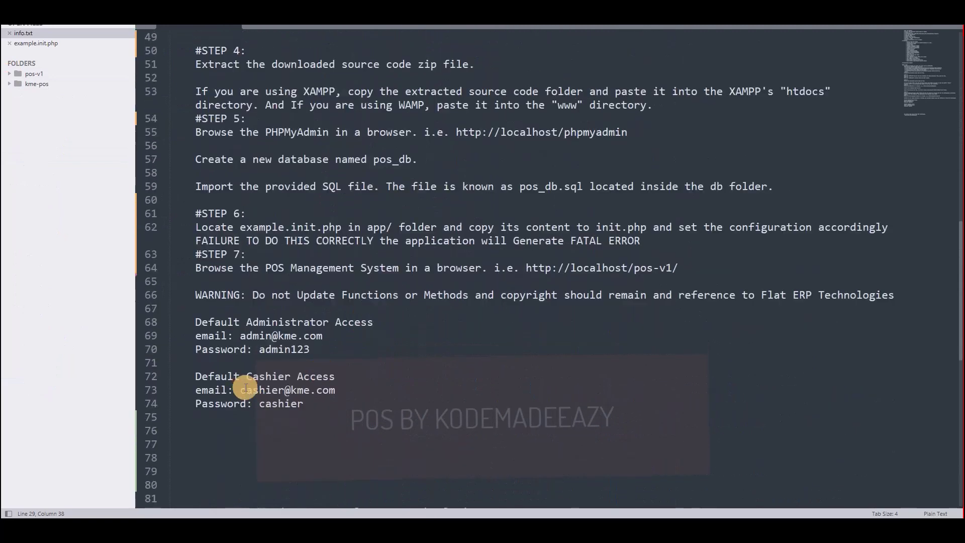
drag(239, 387, 370, 390)
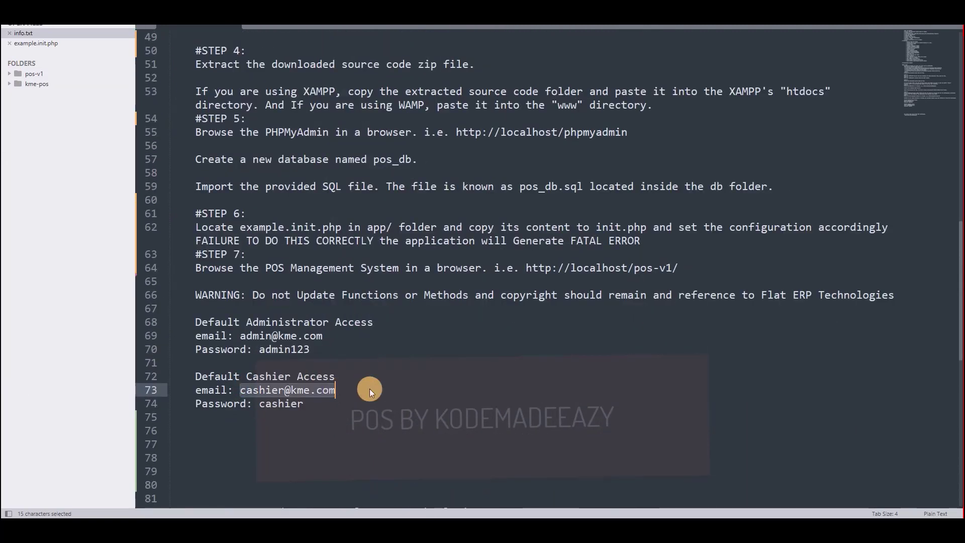
right_click(290, 388)
click(342, 420)
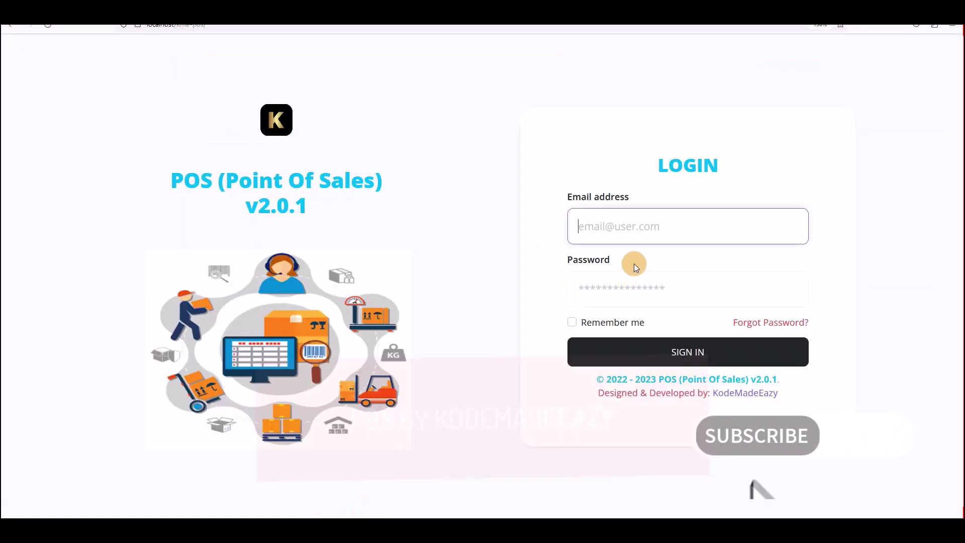
right_click(614, 231)
- Log in as the cashier, using the e-mail's username part as the password
click(640, 324)
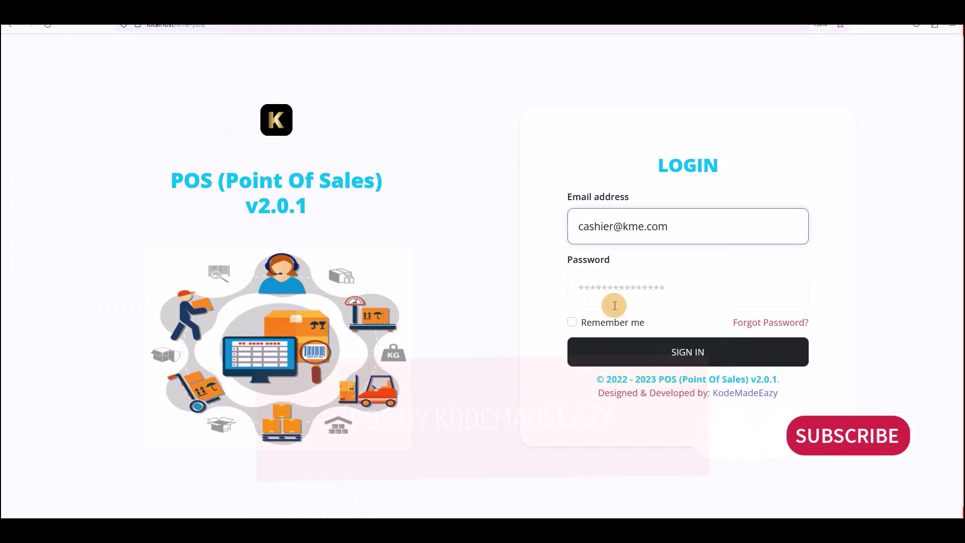
double_click(591, 227)
right_click(591, 226)
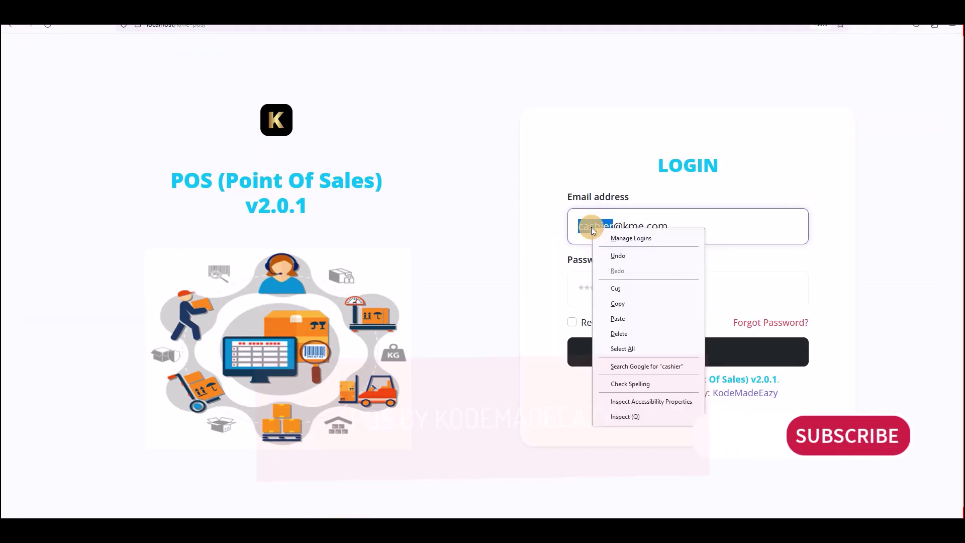
click(610, 299)
click(598, 287)
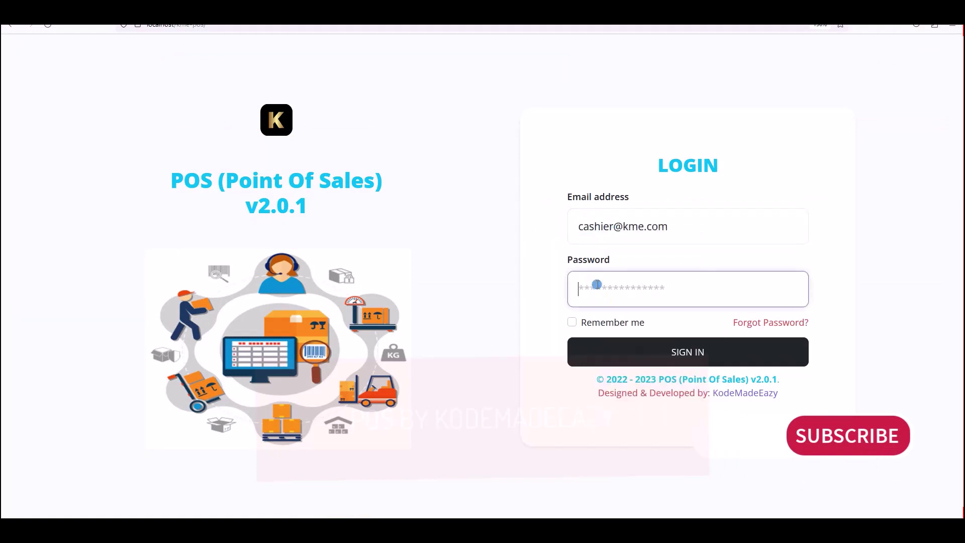
right_click(598, 285)
click(629, 389)
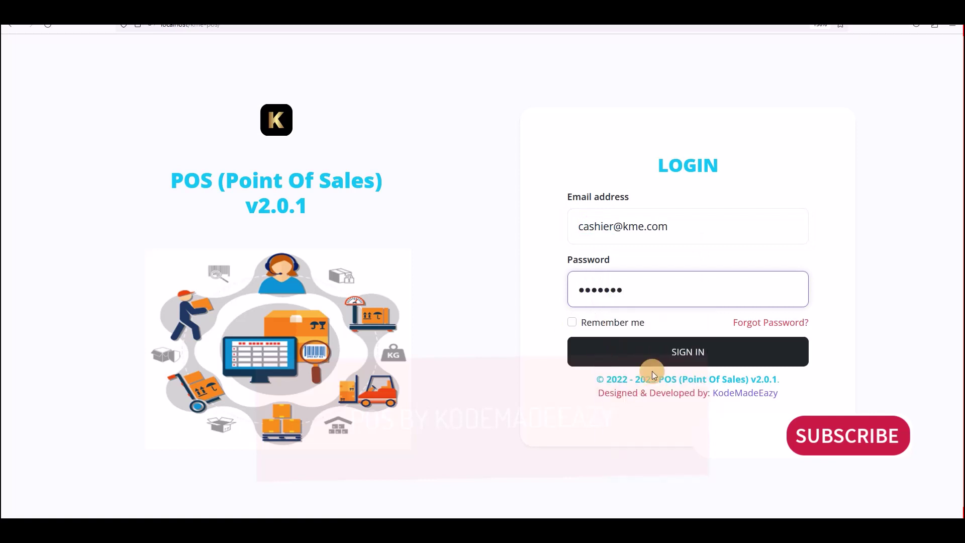
click(683, 351)
click(269, 151)
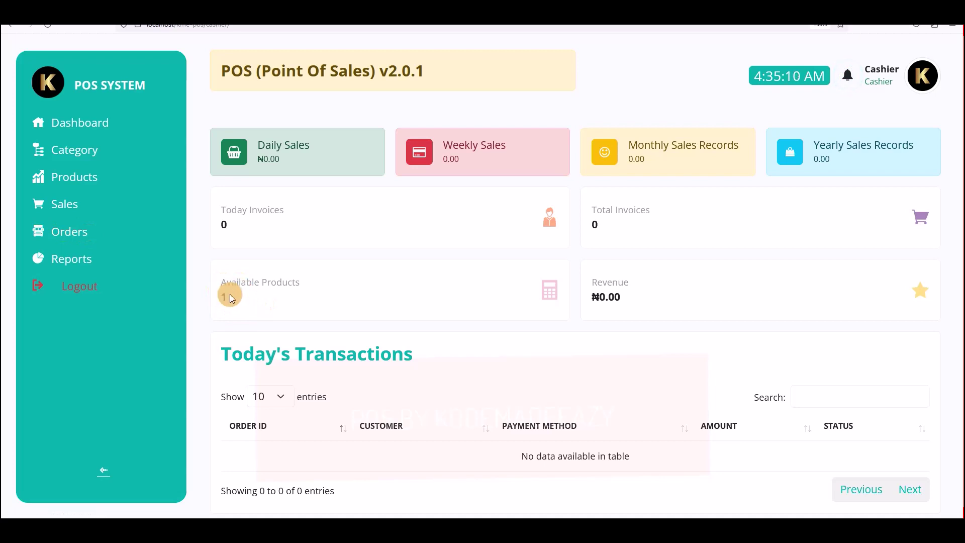
- Confirm only sample one is for sale, then reload the admin Stock Inventory page
click(65, 202)
click(675, 174)
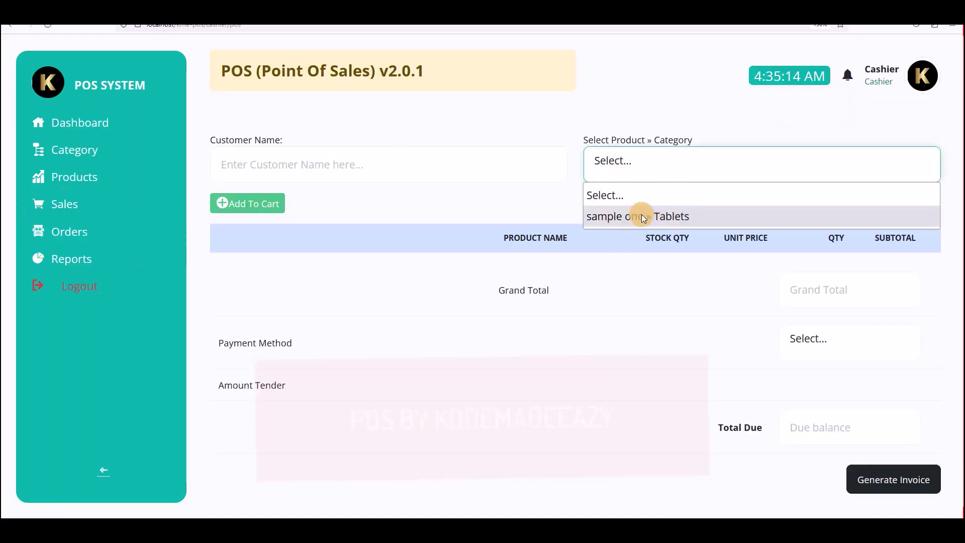
click(614, 195)
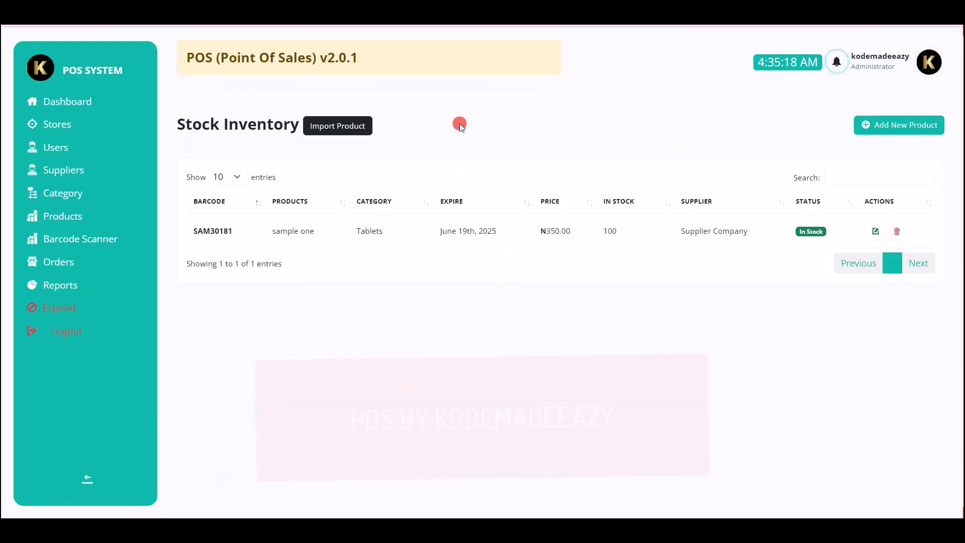
right_click(460, 124)
click(465, 140)
click(357, 139)
- Import product_csv.xlsx through Import Product, then return to the Excel sheet
click(485, 469)
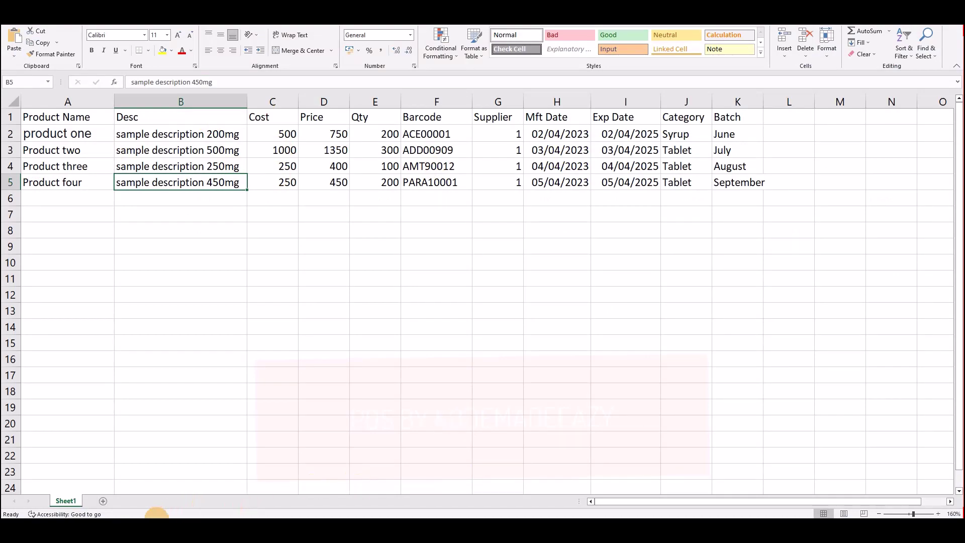
click(156, 513)
click(340, 128)
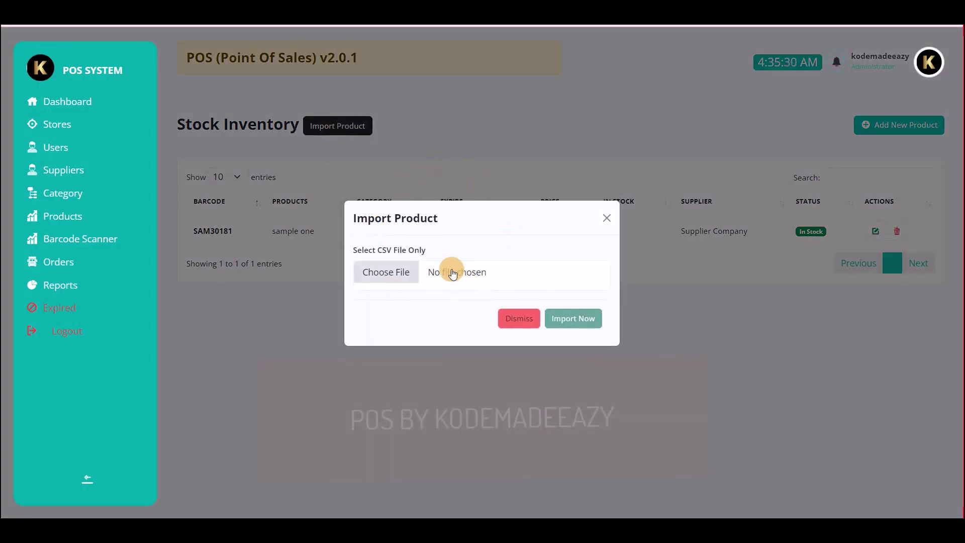
click(452, 272)
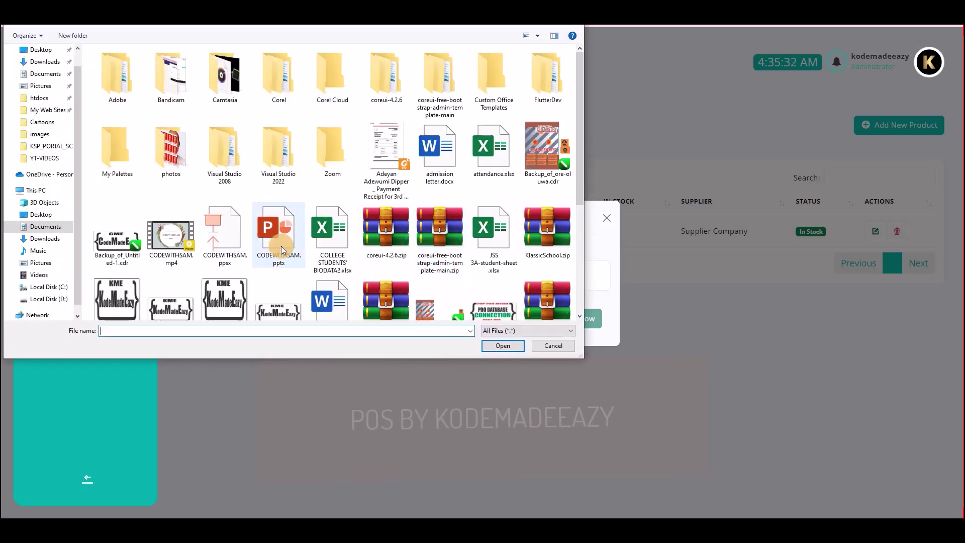
scroll(289, 248, down, 3)
click(108, 206)
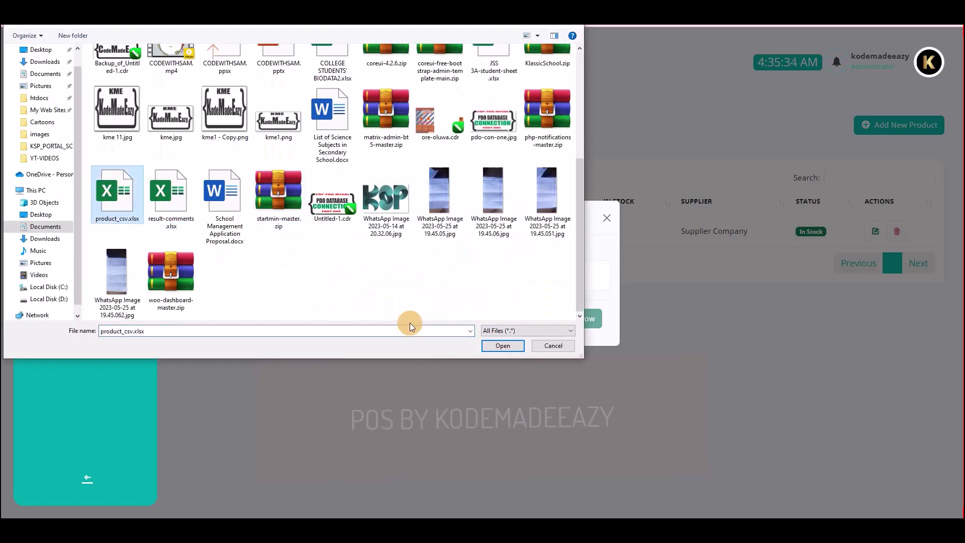
click(514, 346)
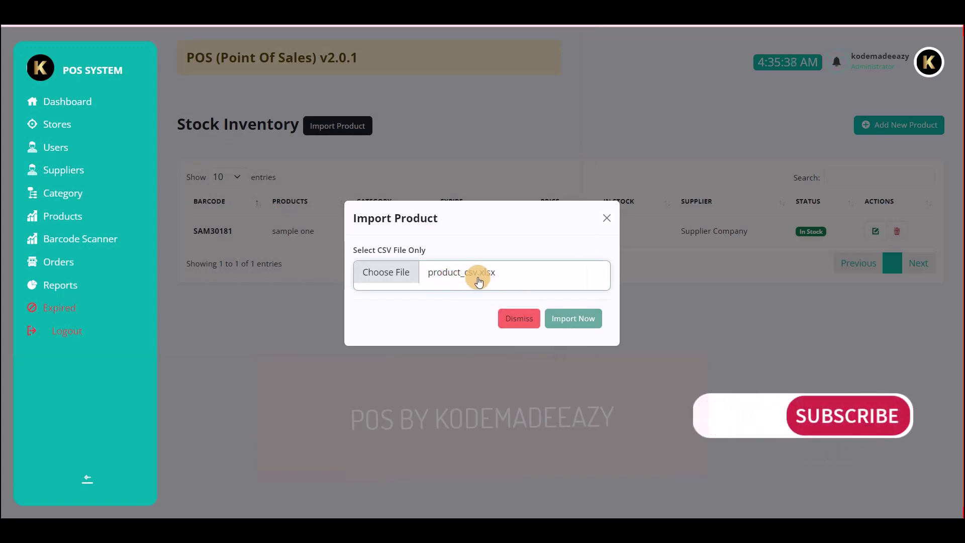
click(571, 322)
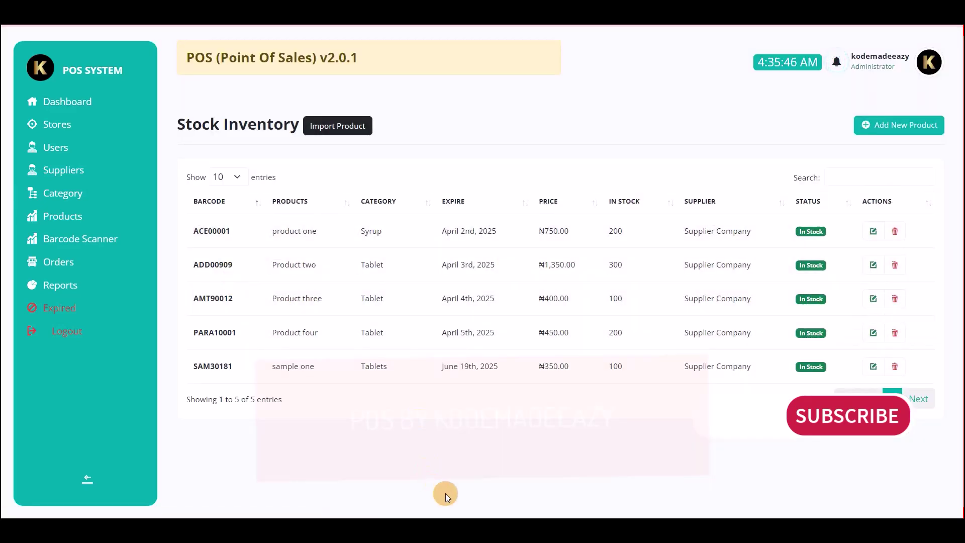
click(471, 515)
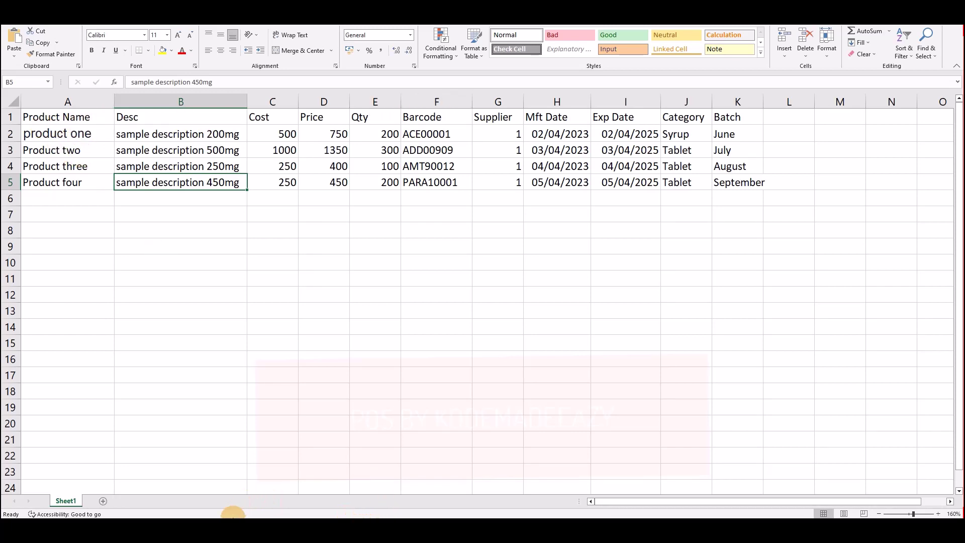
- Return from Excel to the POS Stock Inventory now listing five products
click(146, 518)
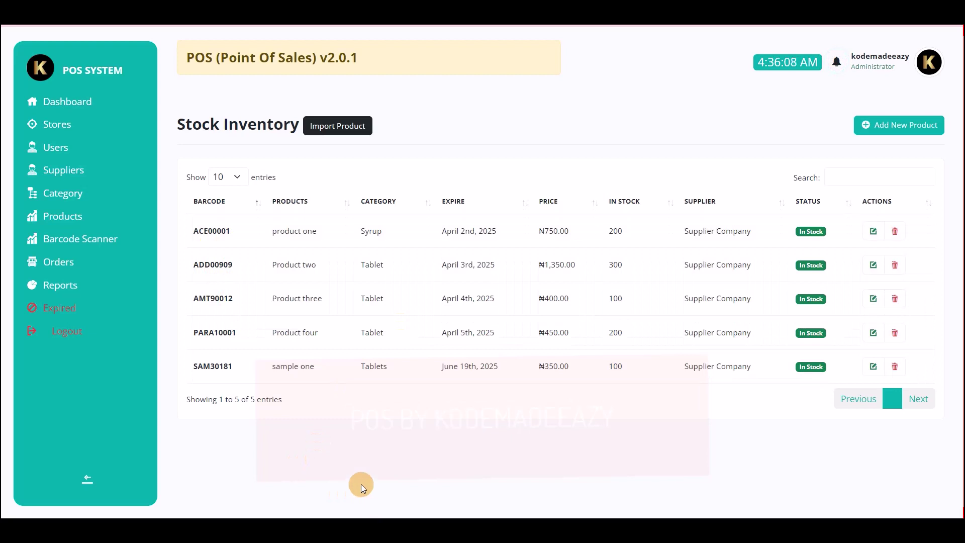
- As cashier, visit Dashboard and Products, then open the empty June 2023 Sales Report
click(366, 523)
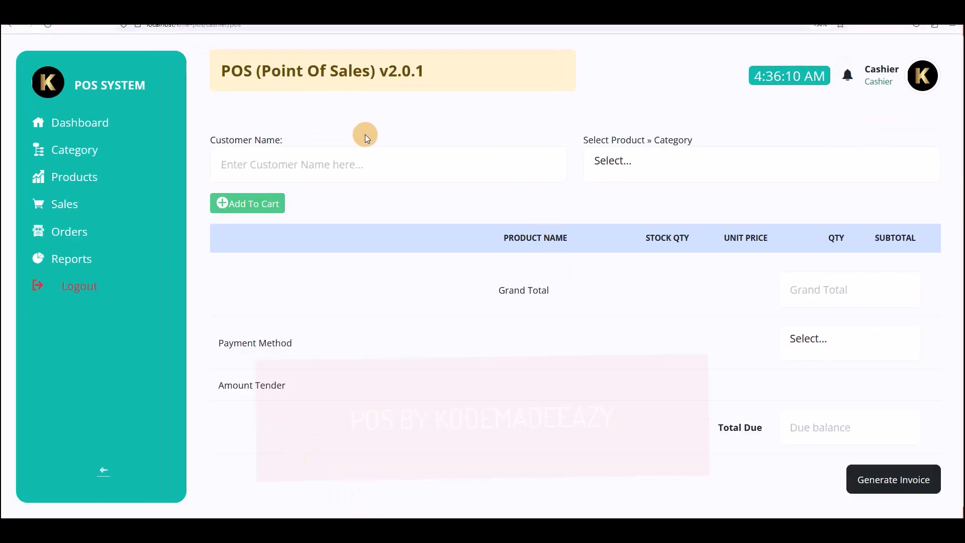
click(70, 122)
scroll(211, 248, down, 1)
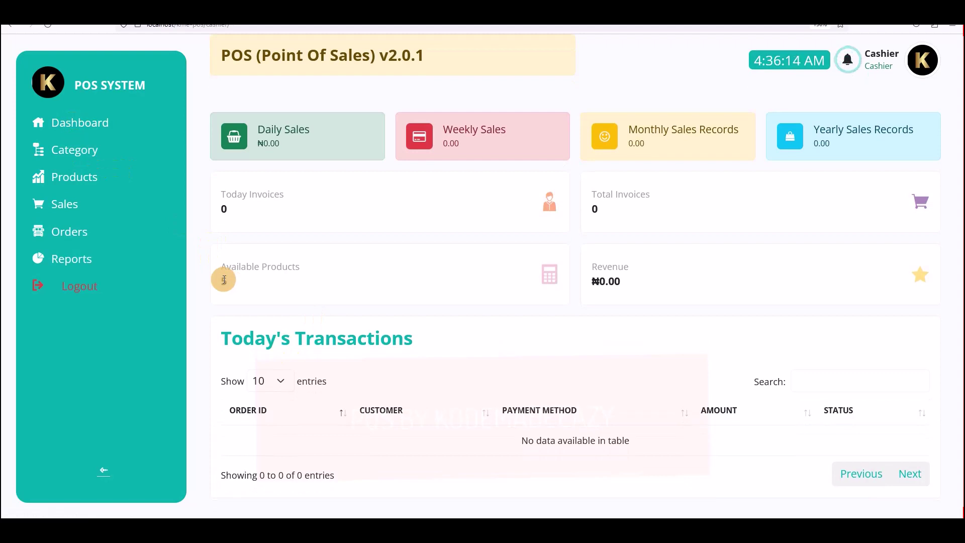
click(77, 173)
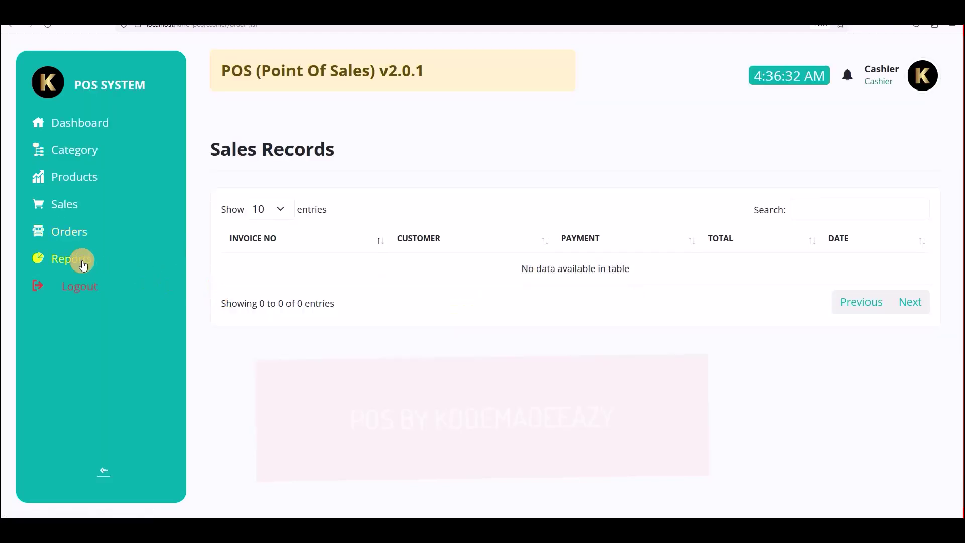
click(83, 264)
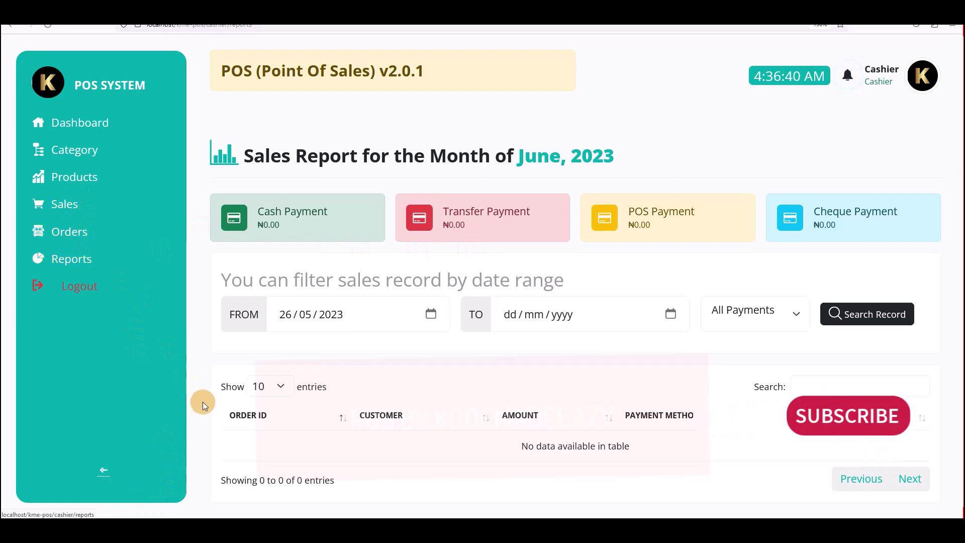
- Start a sale for customer Guest and add Product four with quantity 3
click(64, 205)
click(229, 166)
text(Guest)
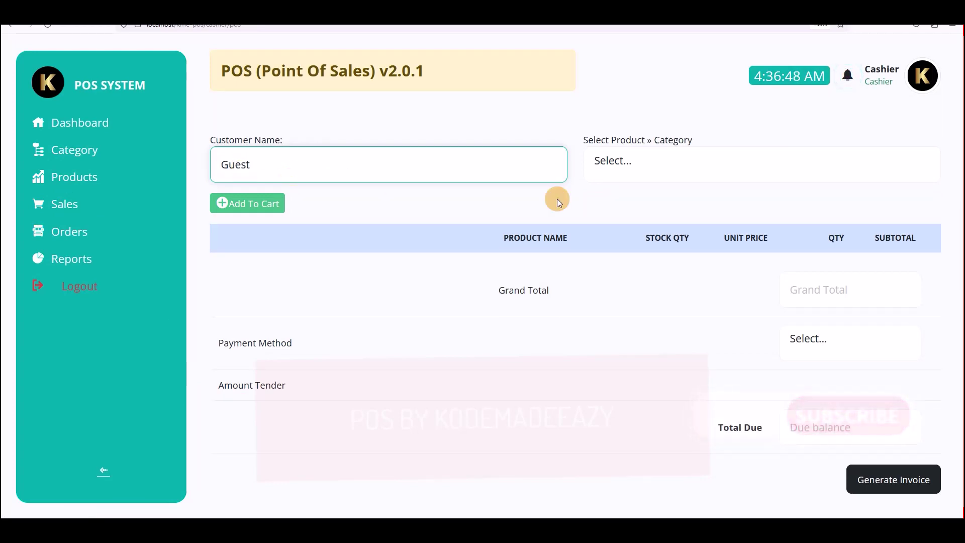
click(632, 170)
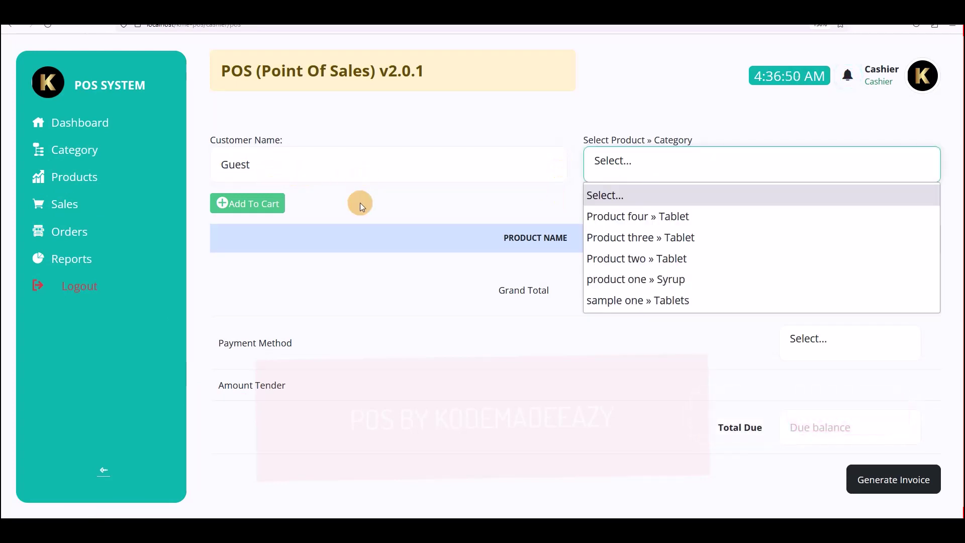
click(693, 174)
click(674, 160)
click(645, 216)
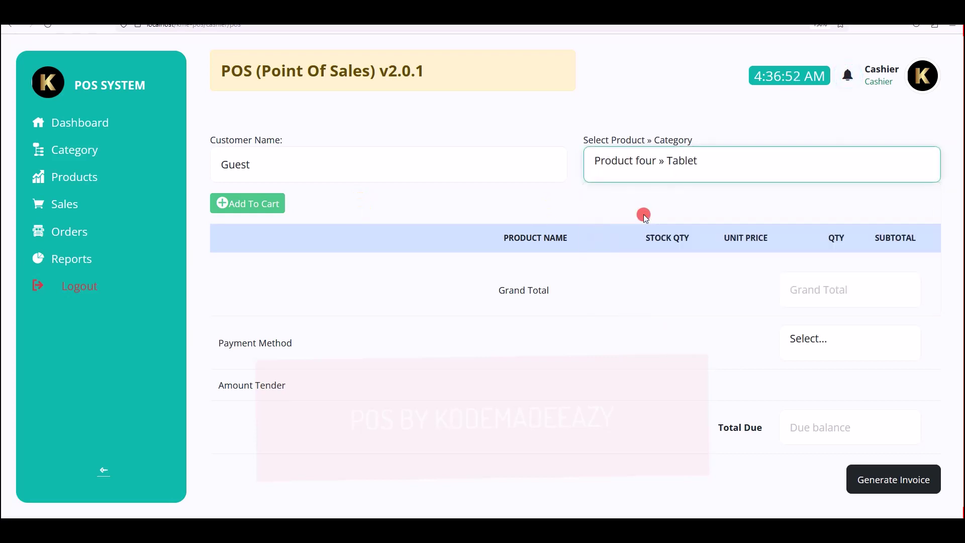
click(236, 202)
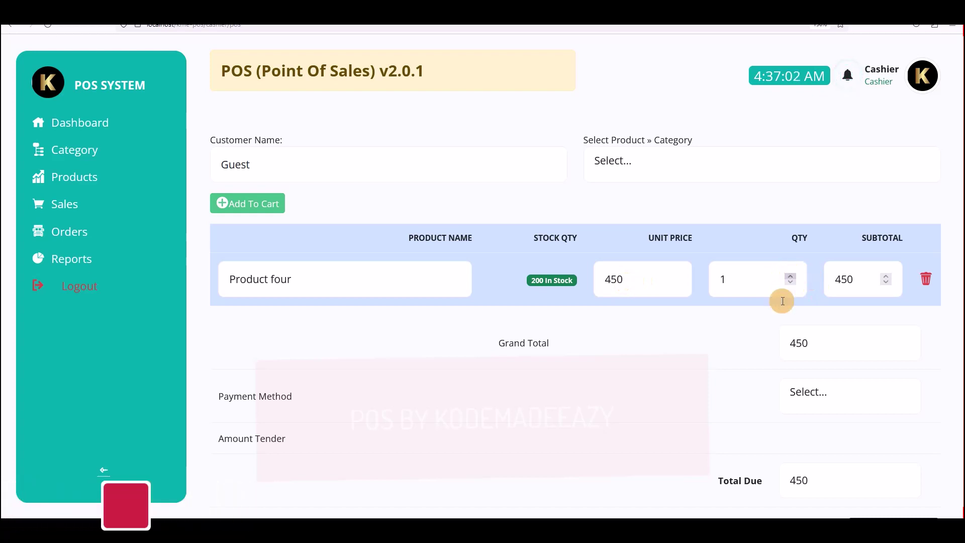
click(788, 277)
click(788, 277)
- Add sample one to the cart with quantity 5, bringing the total to 3100
click(607, 166)
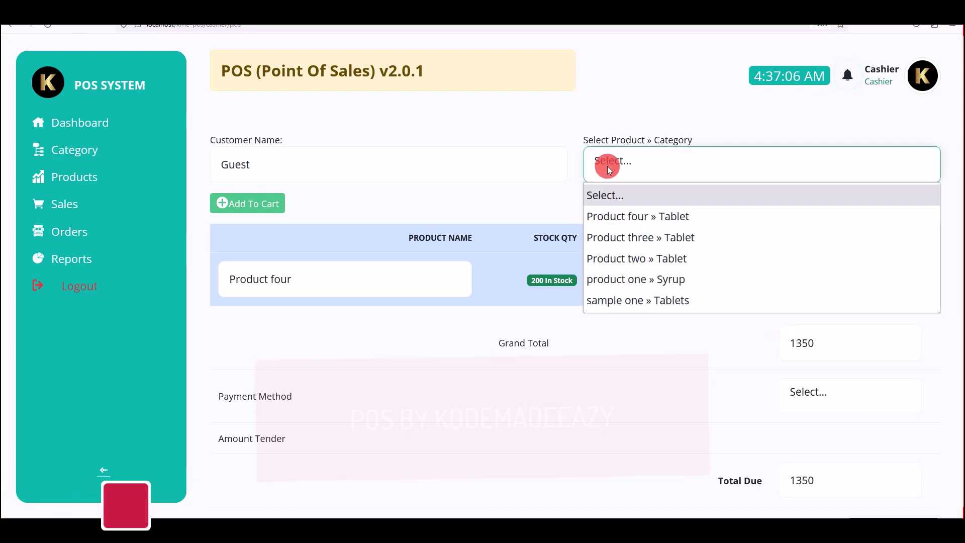
click(621, 302)
click(244, 204)
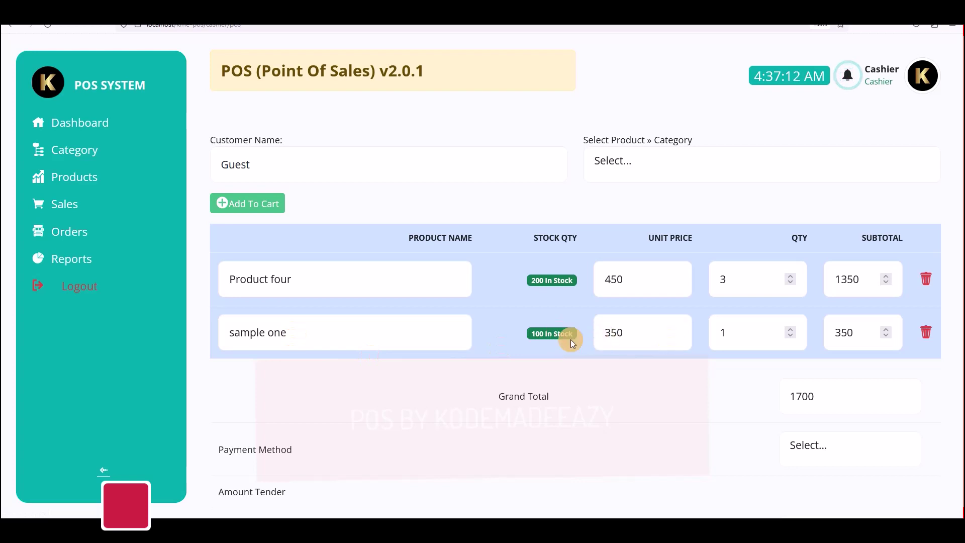
click(790, 329)
click(789, 328)
click(790, 329)
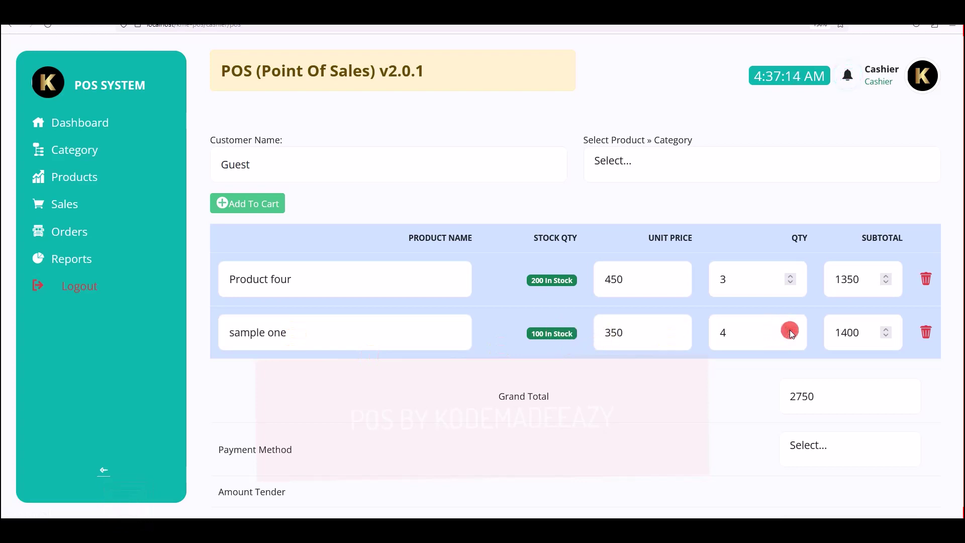
click(790, 329)
scroll(635, 349, down, 2)
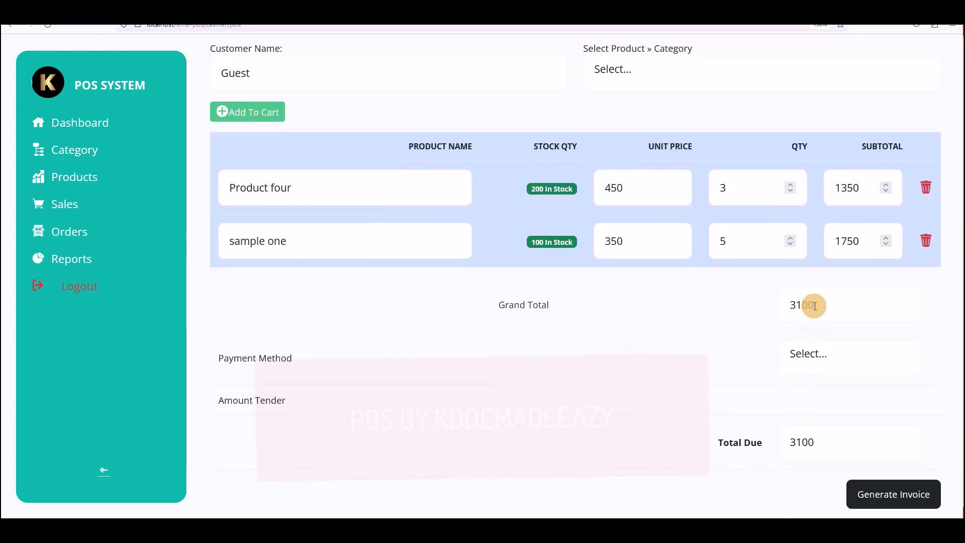
- Set the payment method to POS for the ₦3,100 sale and generate its invoice
drag(814, 306, 790, 304)
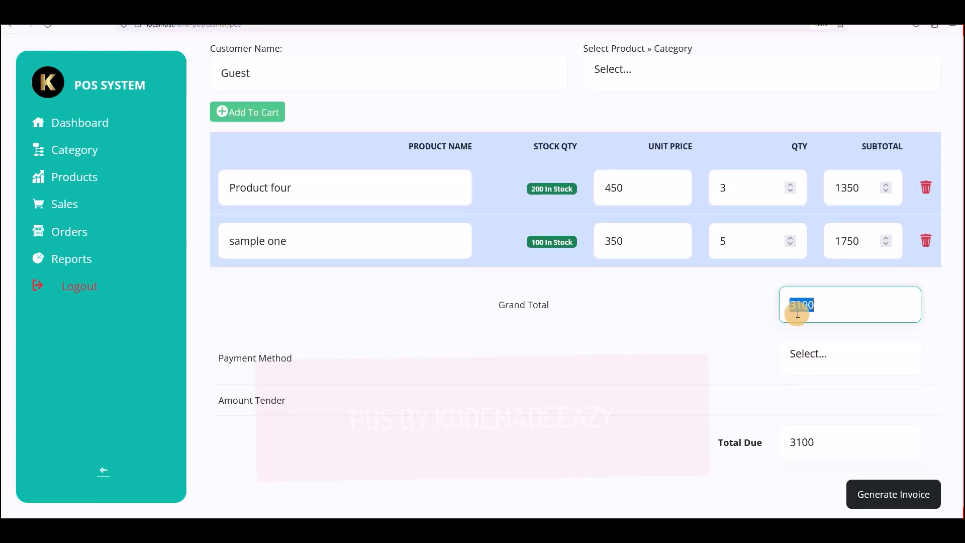
click(701, 307)
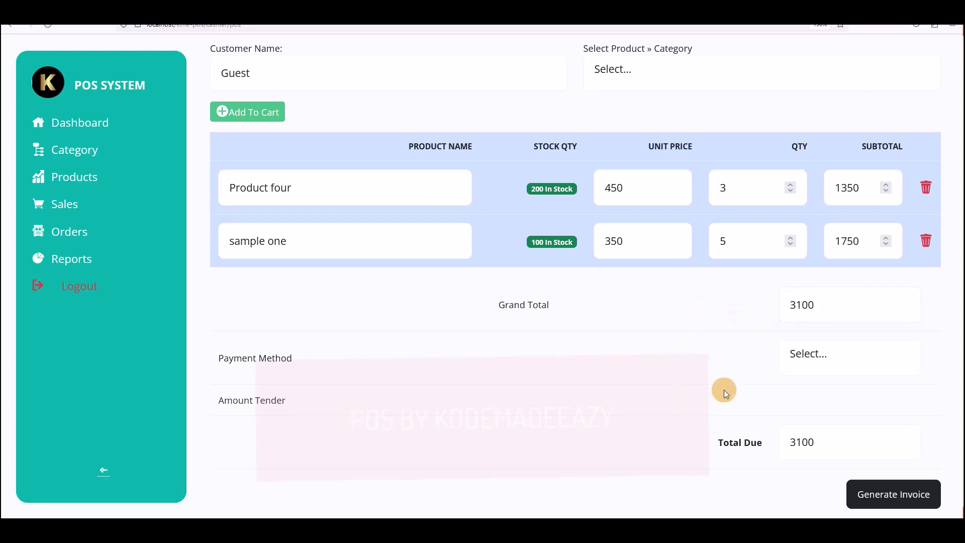
click(808, 356)
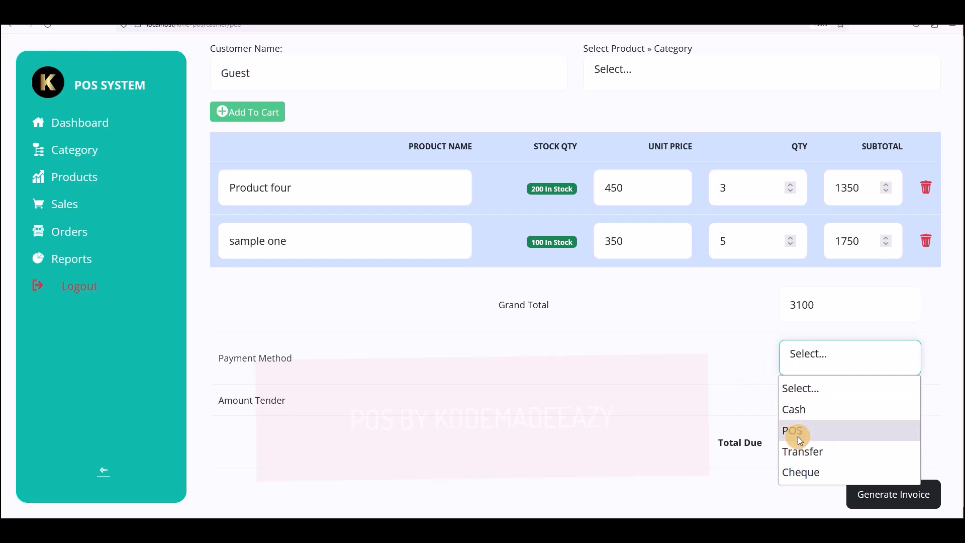
click(713, 358)
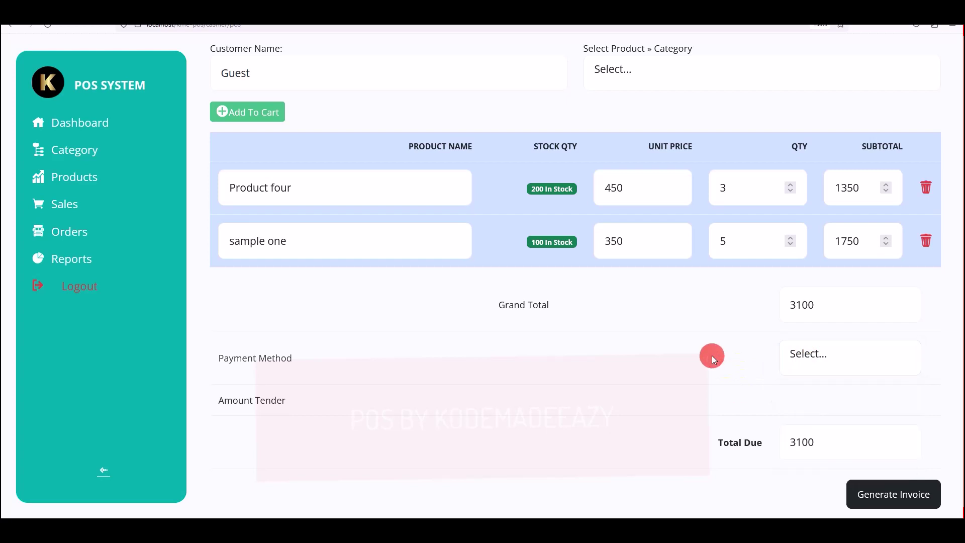
click(809, 353)
click(806, 408)
click(806, 425)
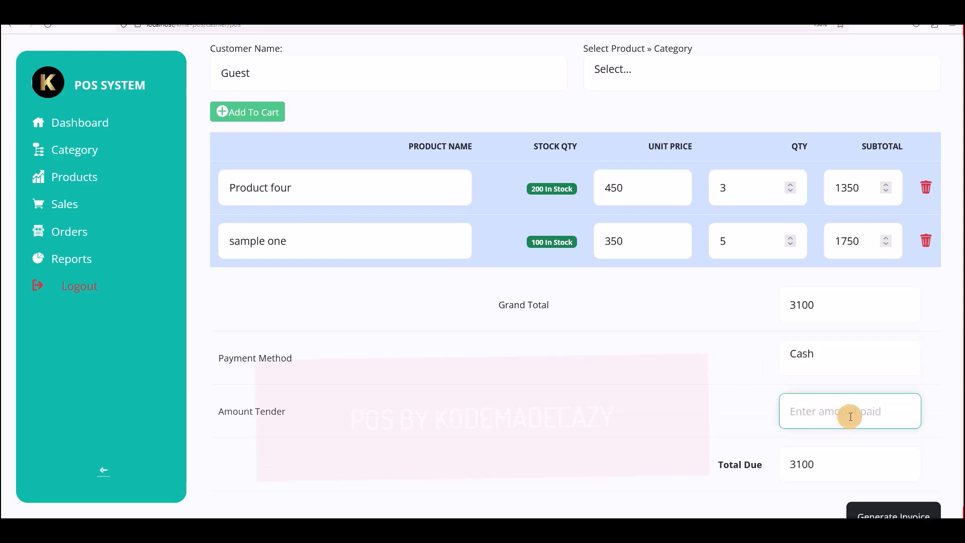
click(795, 364)
click(794, 429)
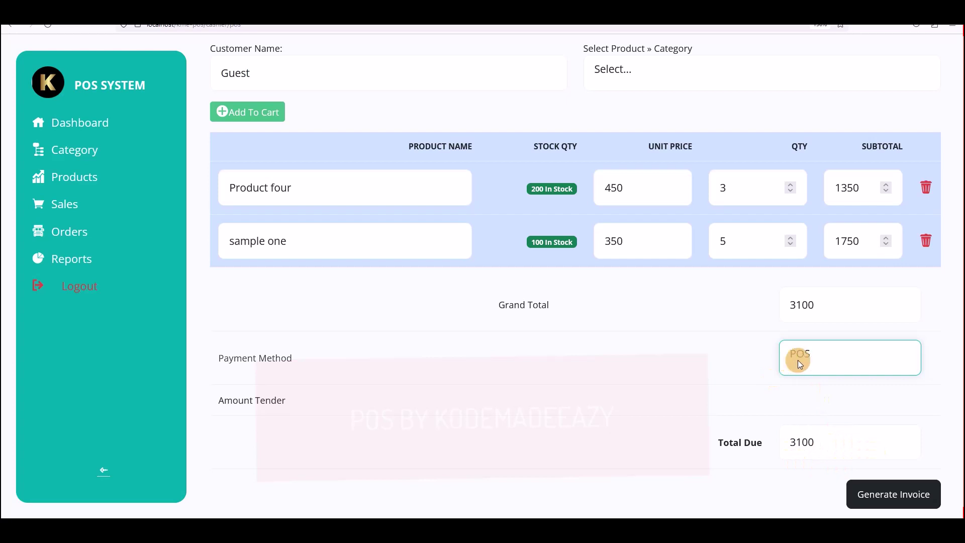
click(885, 497)
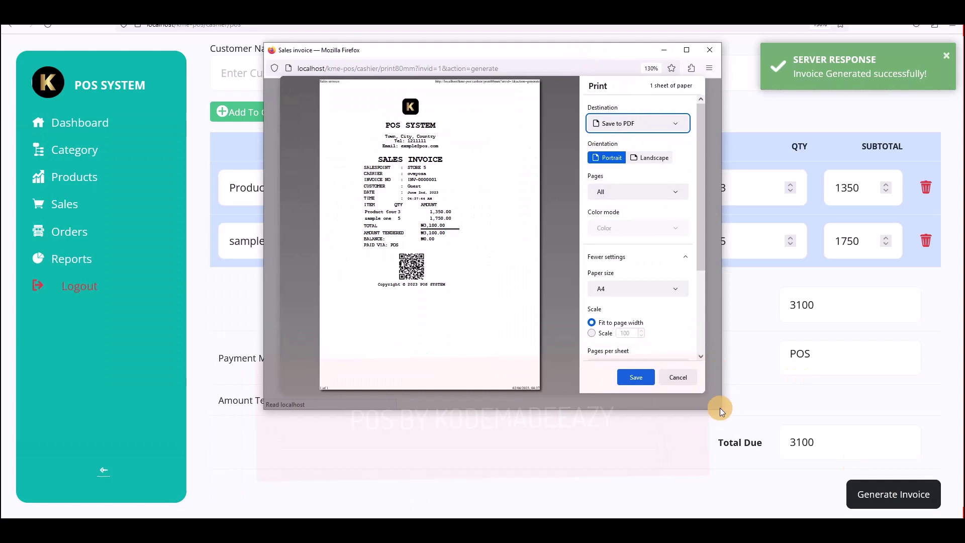
- Enlarge the invoice window, skip printing, and review the receipt's address and email lines
drag(722, 413, 866, 477)
click(788, 387)
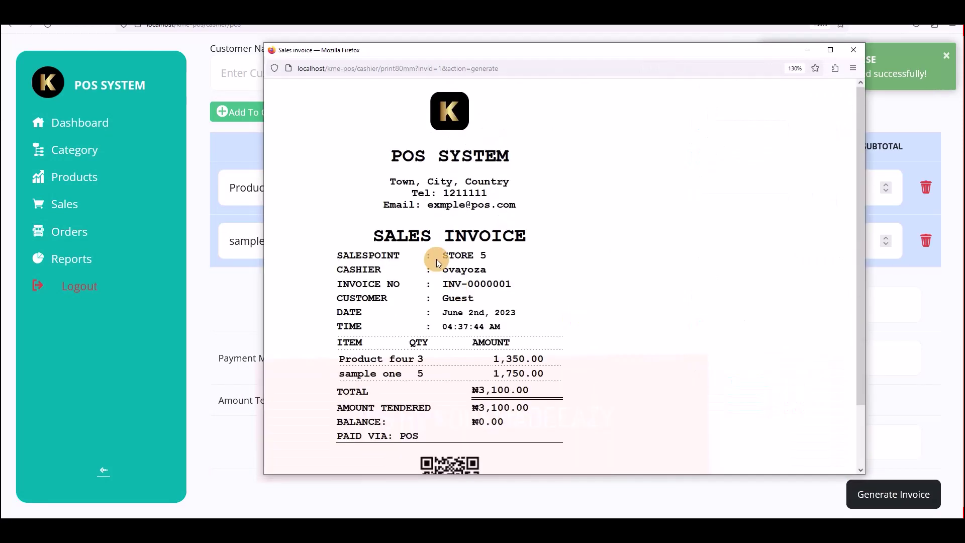
drag(388, 187, 513, 186)
click(539, 194)
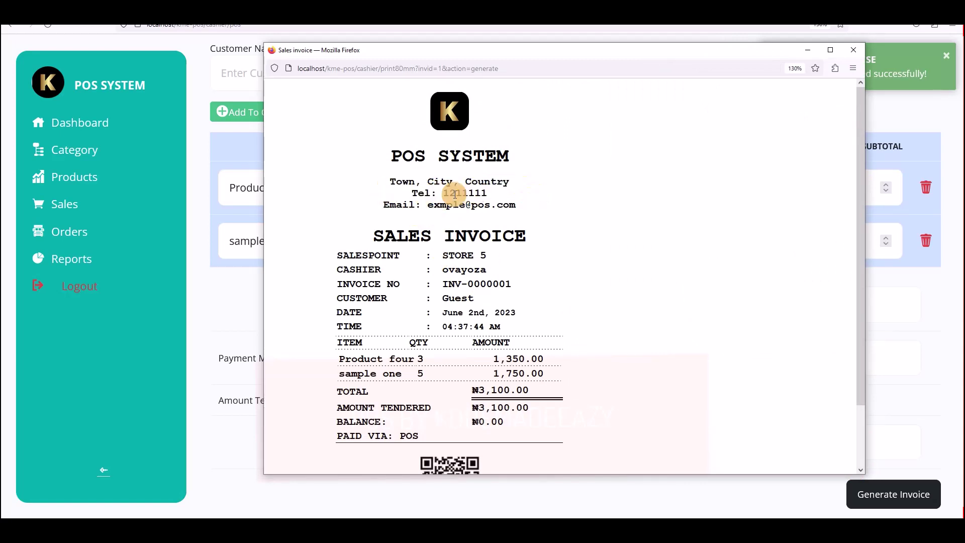
drag(383, 209, 572, 210)
click(577, 210)
- Check the salespoint, cashier, invoice number, customer, date and time lines, then close the invoice window
scroll(423, 191, down, 2)
drag(330, 187, 509, 195)
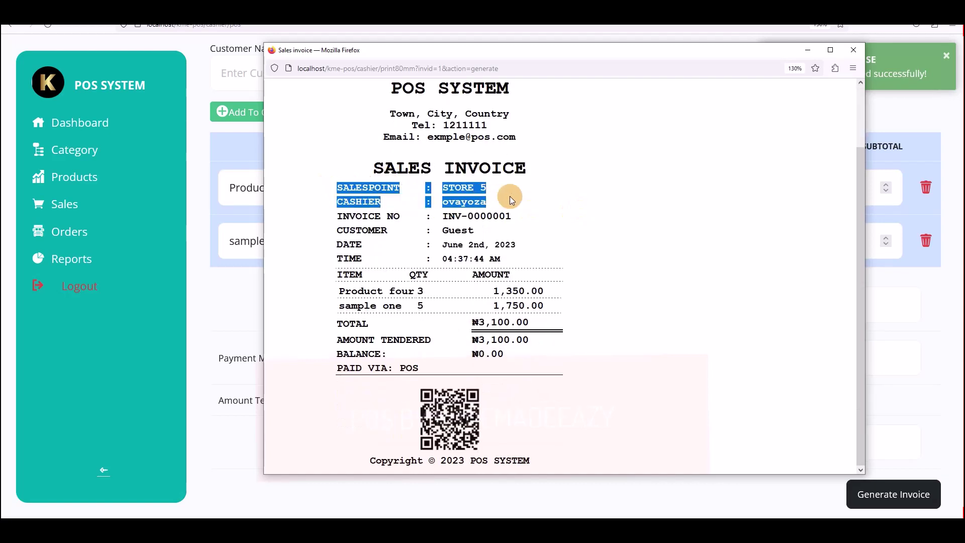
click(520, 195)
double_click(483, 202)
drag(317, 222, 551, 221)
click(552, 220)
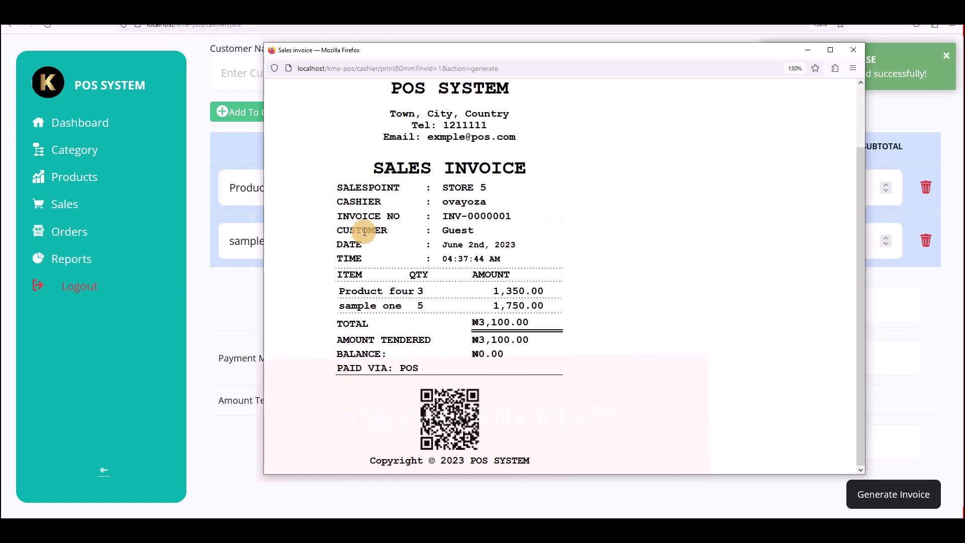
triple_click(388, 231)
click(545, 231)
drag(333, 244, 570, 245)
click(570, 244)
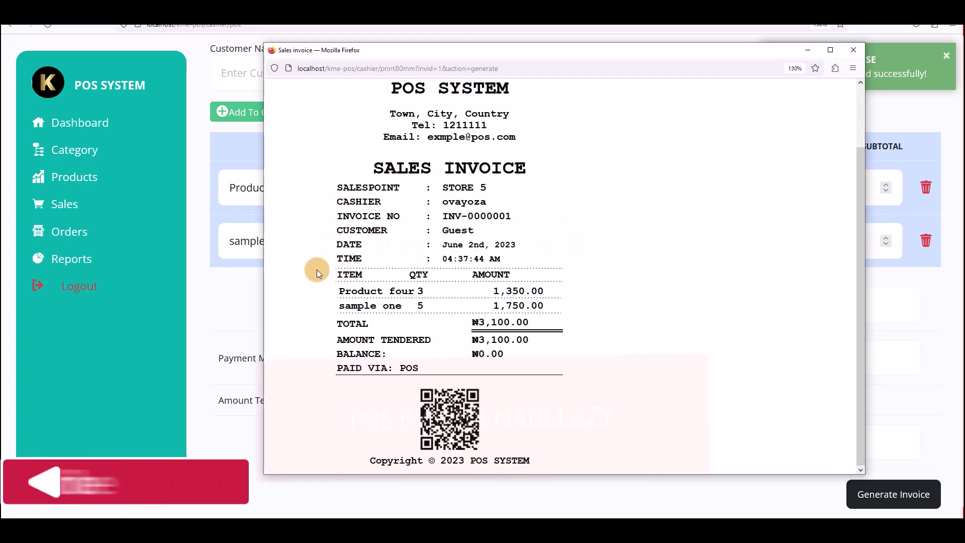
click(574, 258)
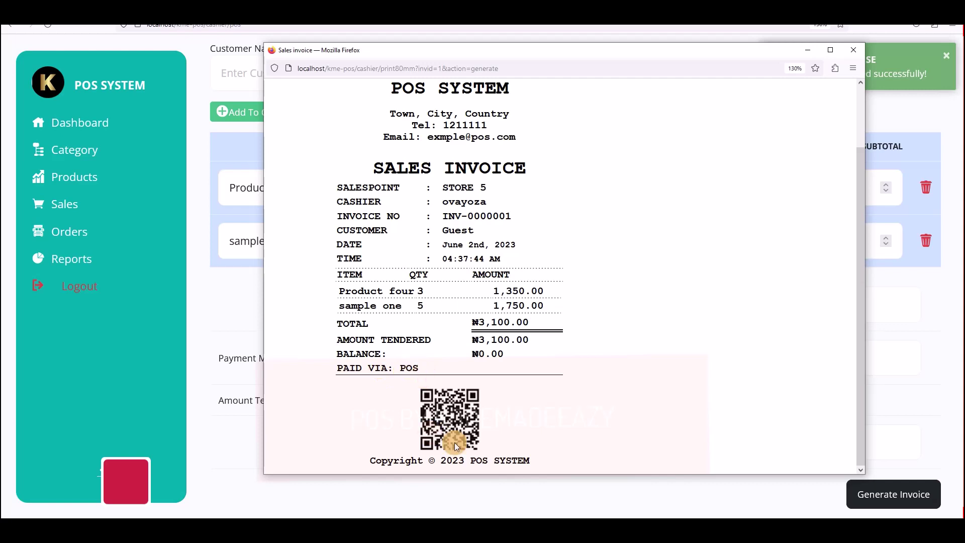
scroll(440, 306, up, 3)
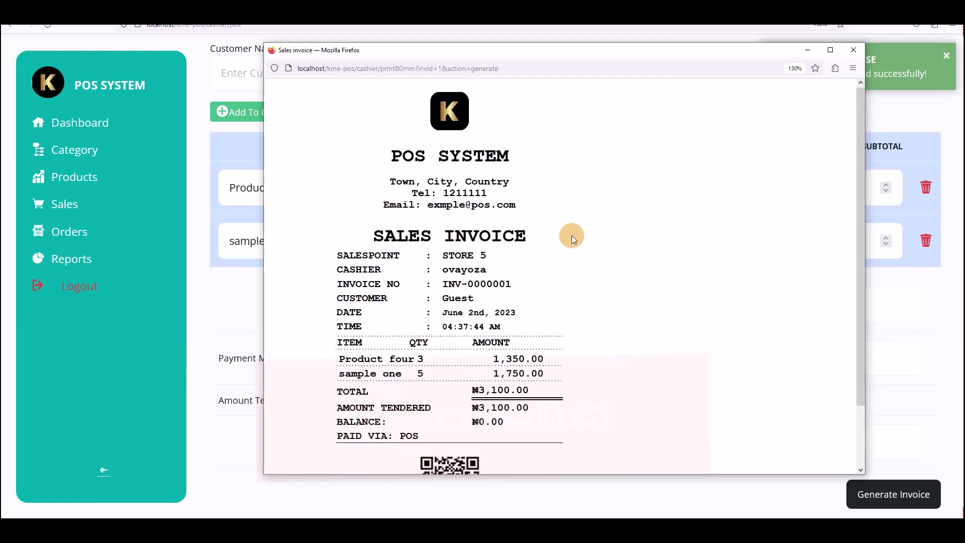
click(849, 50)
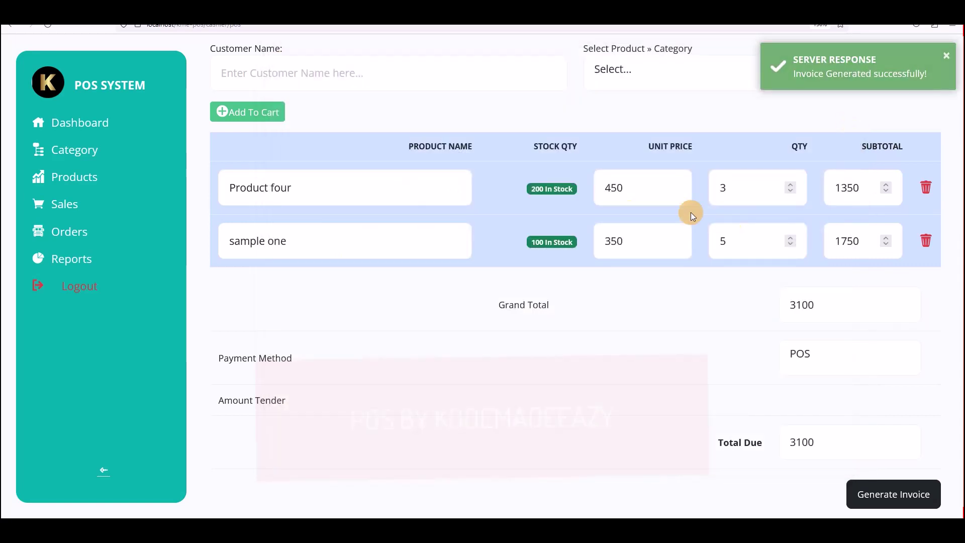
- Reload the page to empty the cart, then open the cashier's Sales Records list
right_click(464, 104)
click(529, 113)
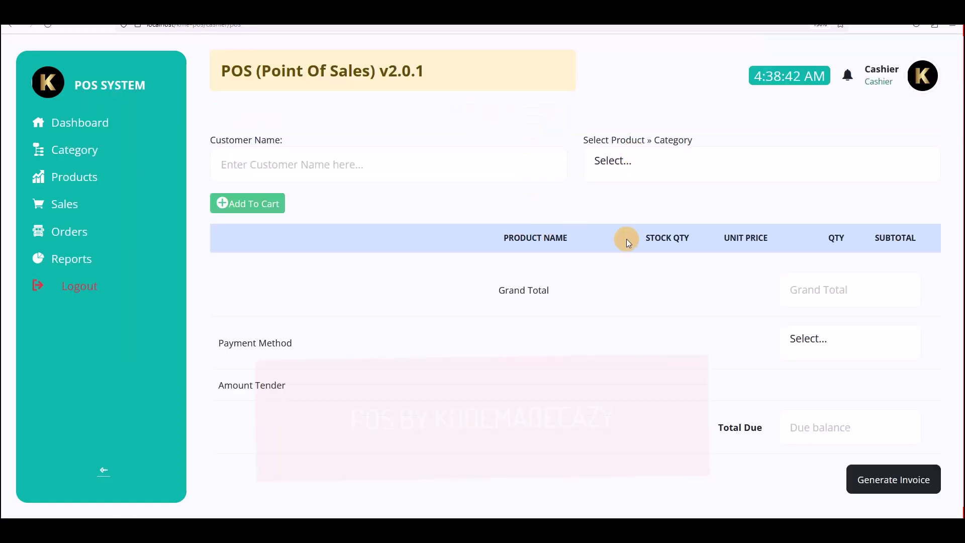
click(69, 231)
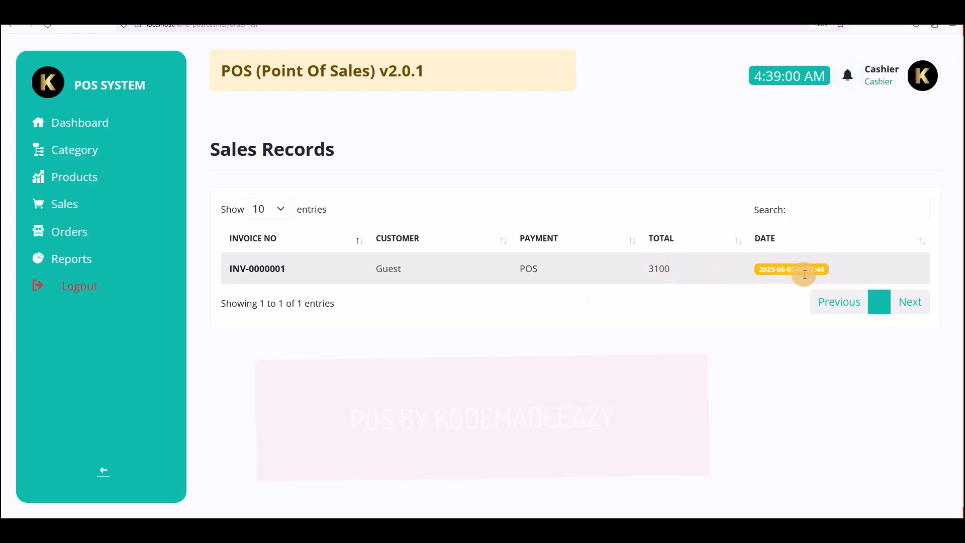
- In the cashier's sales report, check the Cash, Transfer, POS ₦3,100.00 and Cheque totals and the INV-0000001 row
click(71, 258)
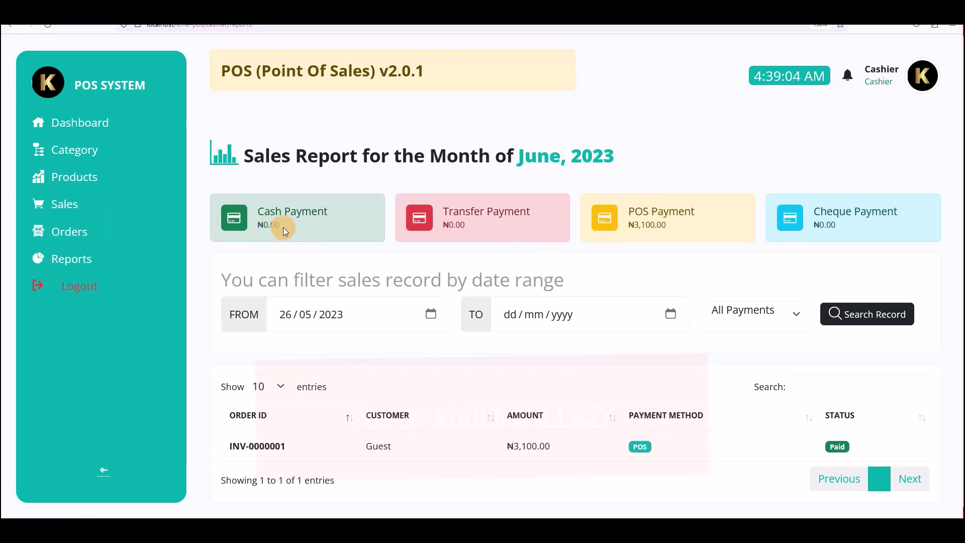
double_click(275, 224)
double_click(466, 226)
drag(669, 225, 625, 222)
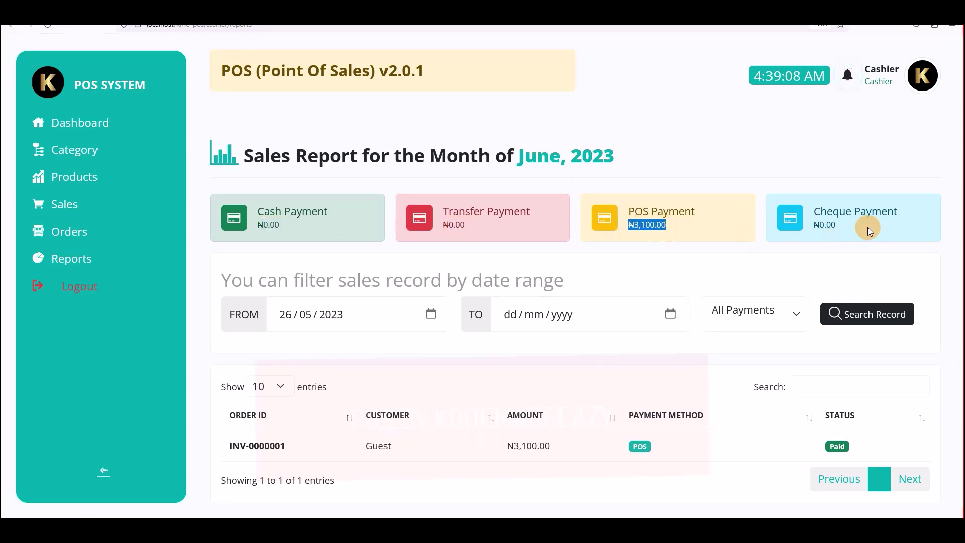
drag(869, 231, 810, 225)
click(680, 181)
click(253, 450)
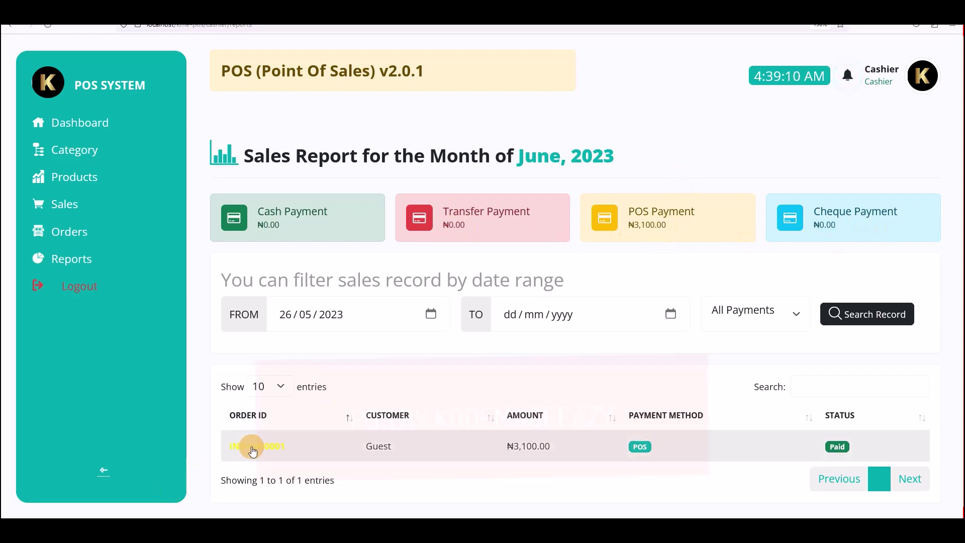
click(649, 450)
- Inspect the FROM/TO date pickers and payment type filter, keeping All Payments
click(671, 314)
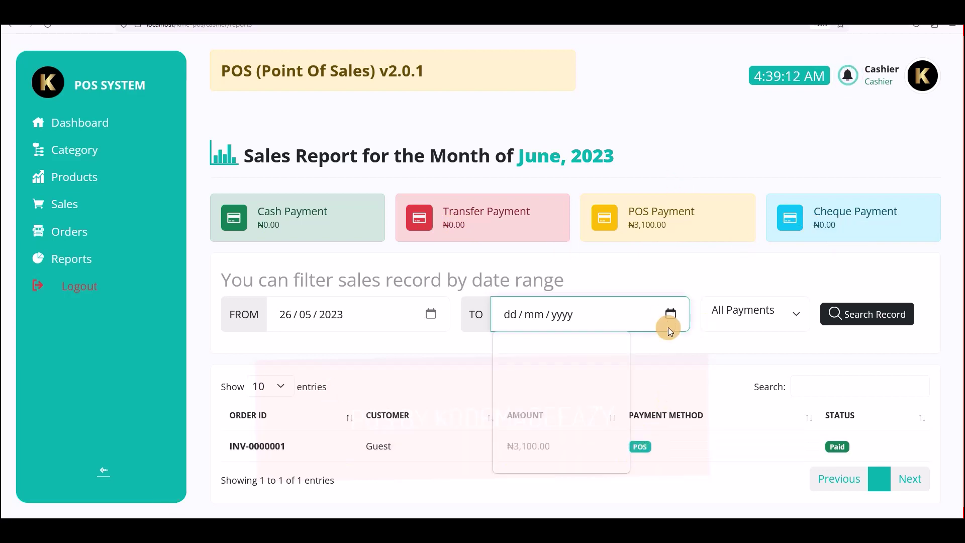
click(430, 314)
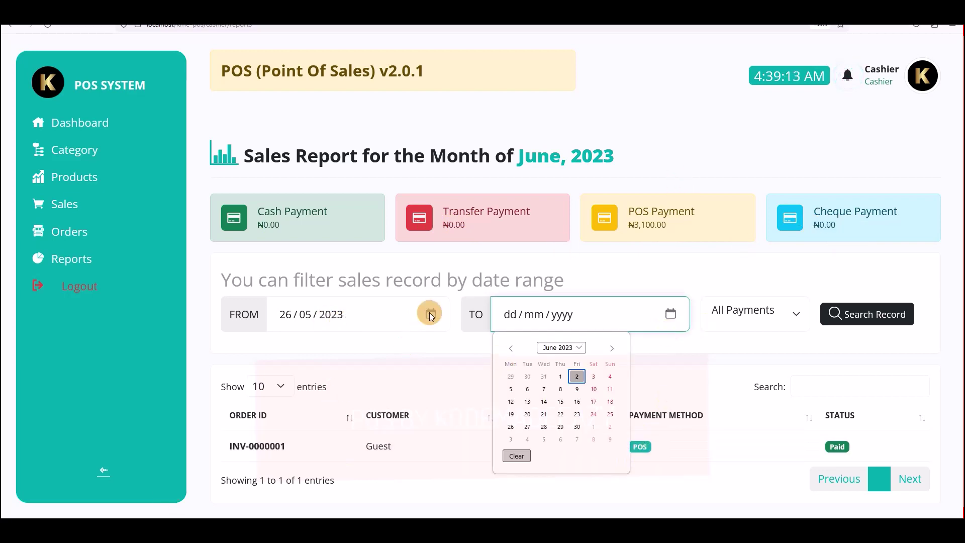
click(456, 357)
click(769, 315)
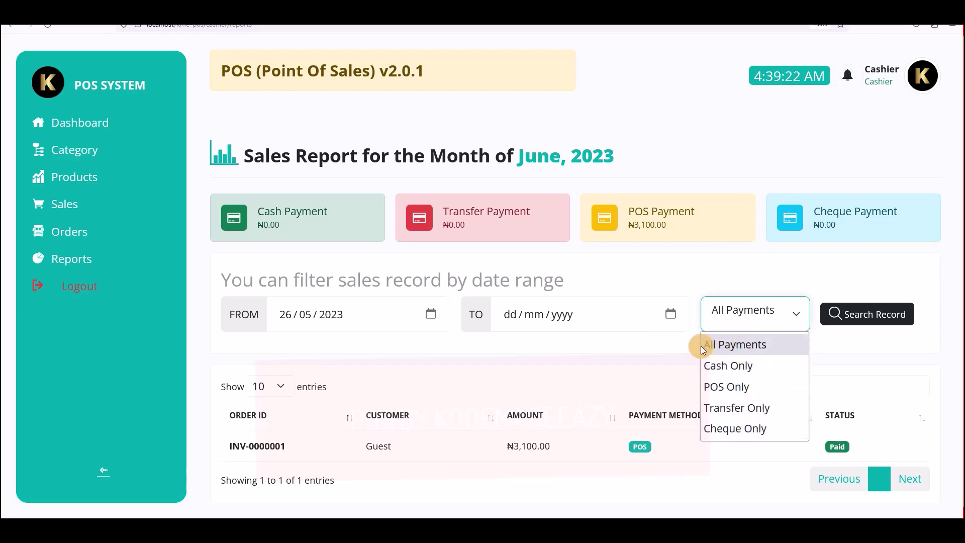
click(623, 354)
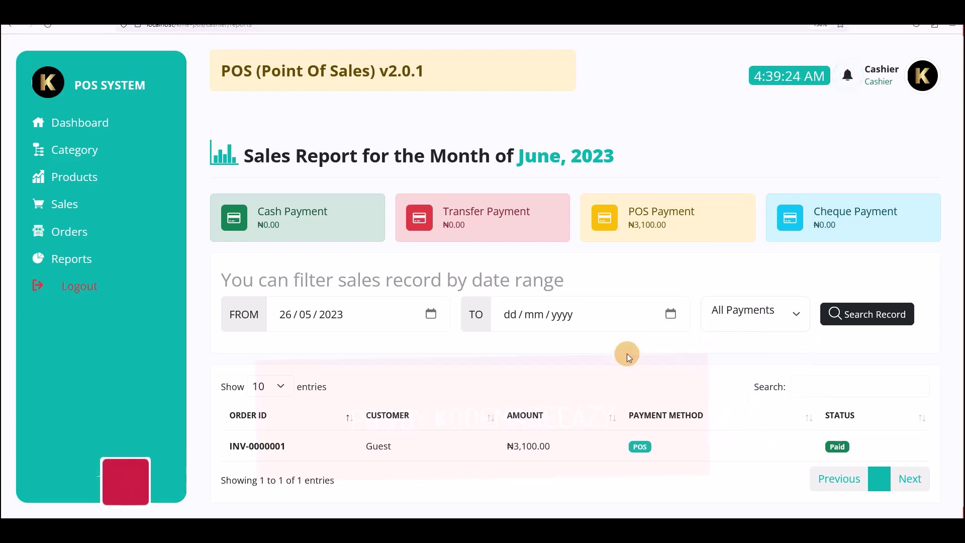
scroll(411, 238, down, 1)
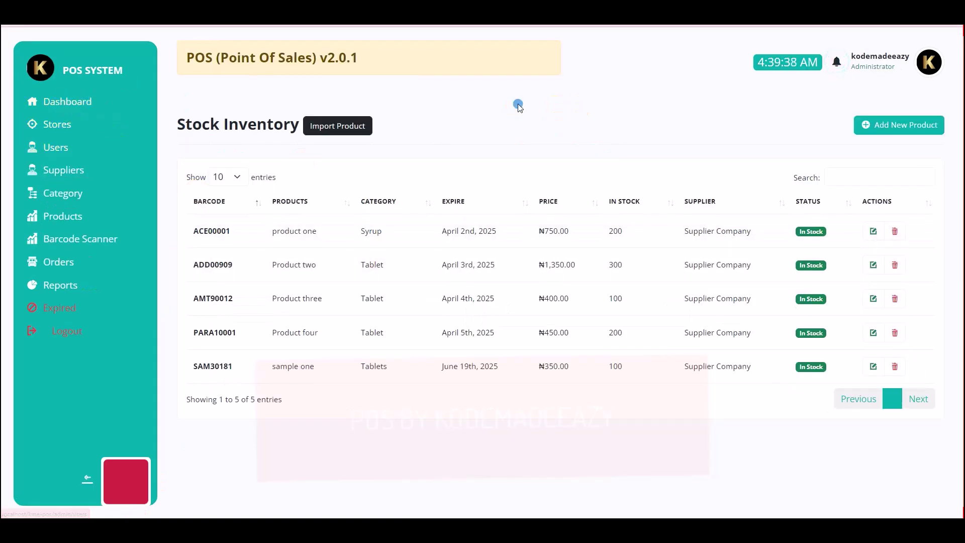
- Reload stock inventory so Product four shows 197, then check ₦3,100.00 Today Sales on the dashboard
right_click(518, 103)
click(545, 133)
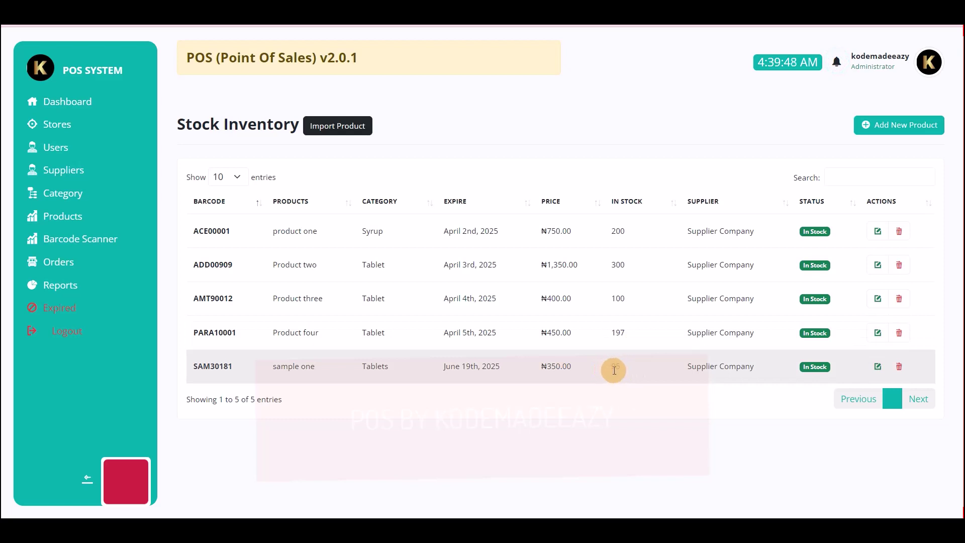
click(58, 104)
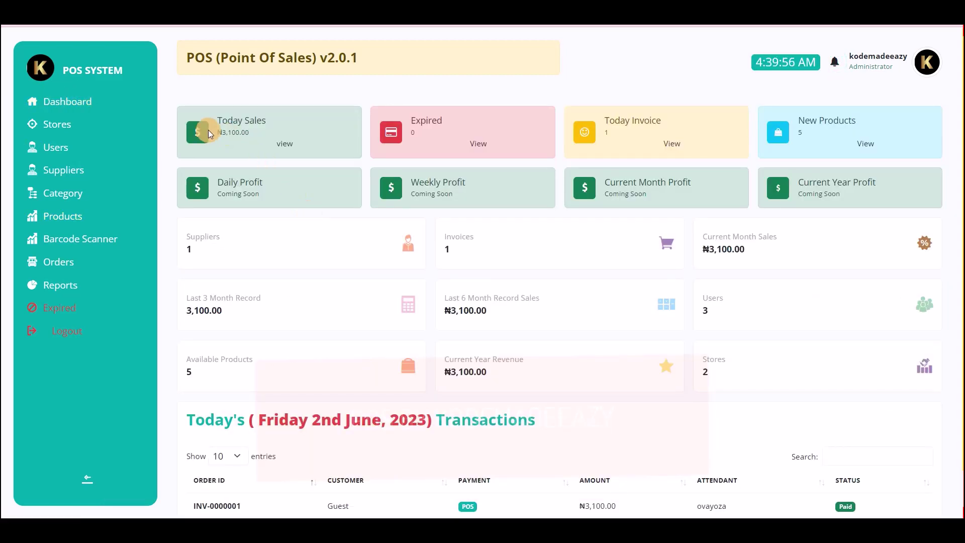
drag(209, 122, 285, 136)
click(300, 135)
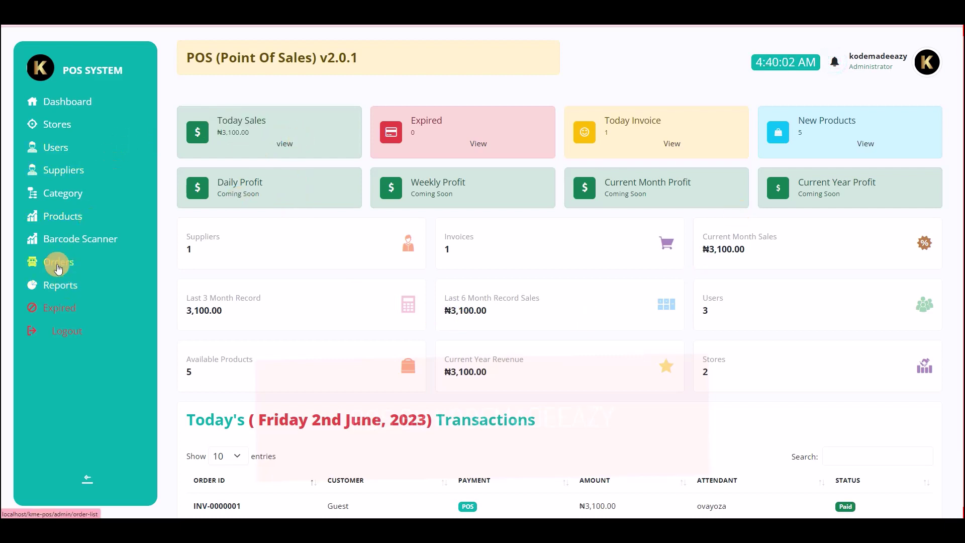
- Confirm INV-0000001 for 3100 paid by POS in the admin sales report, orders list and invoice details
click(59, 283)
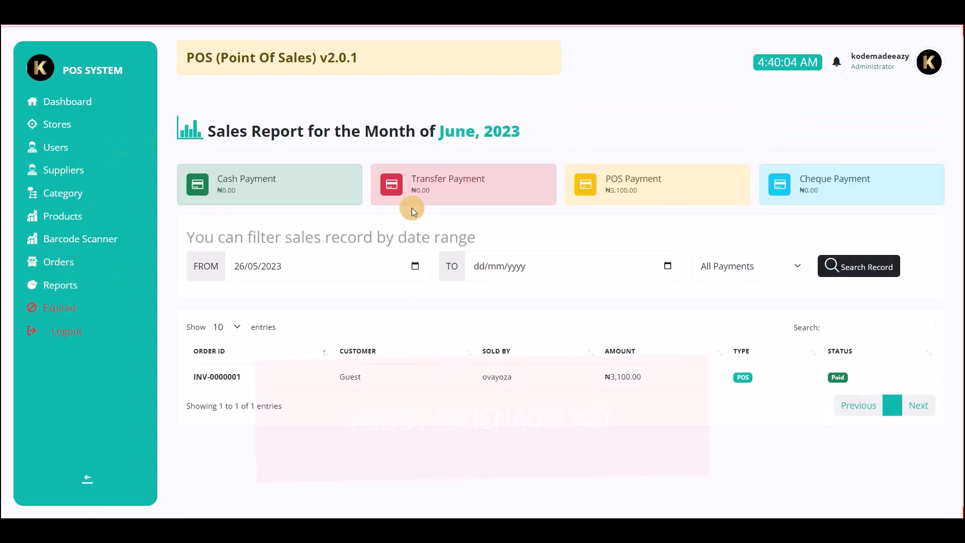
click(602, 195)
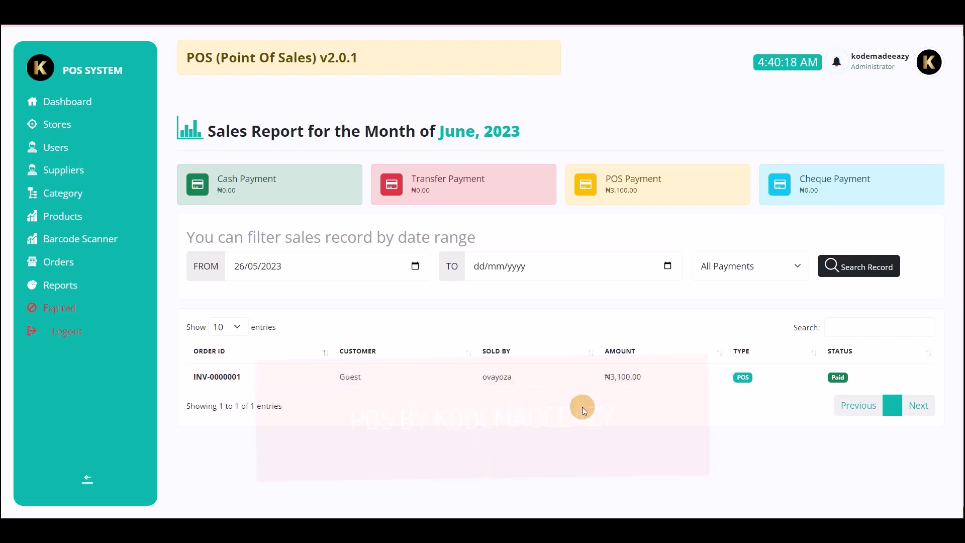
click(62, 269)
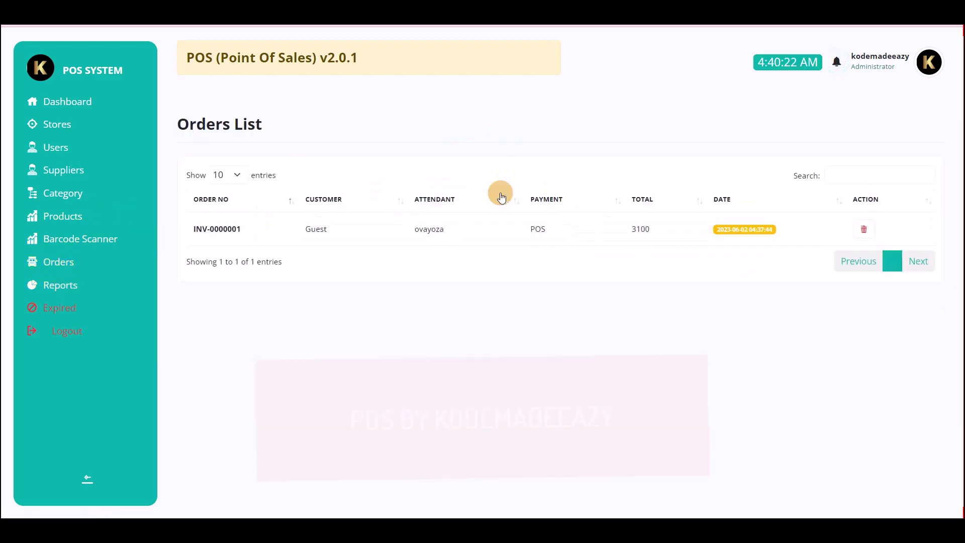
click(221, 228)
scroll(573, 221, down, 1)
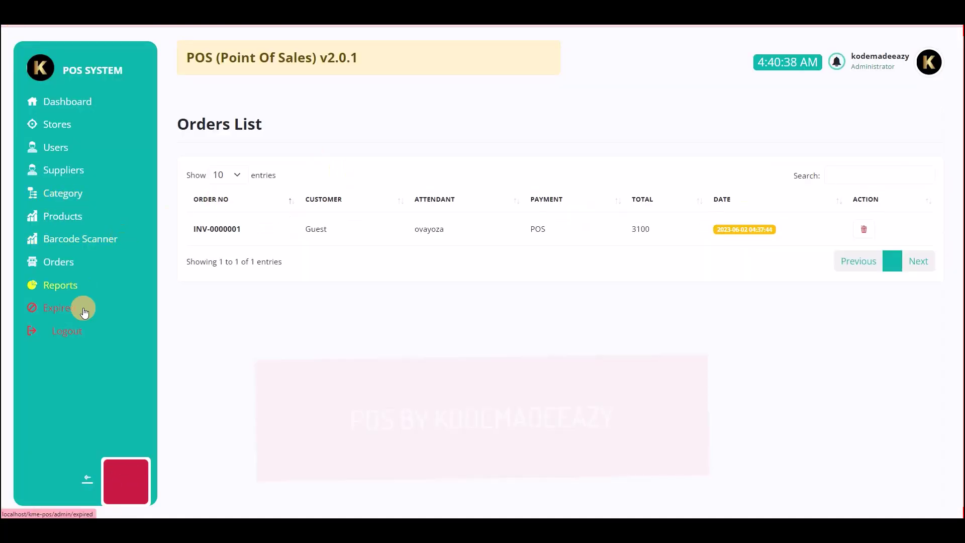
- Open the admin sales report, then sign out of the administrator account and confirm
click(54, 286)
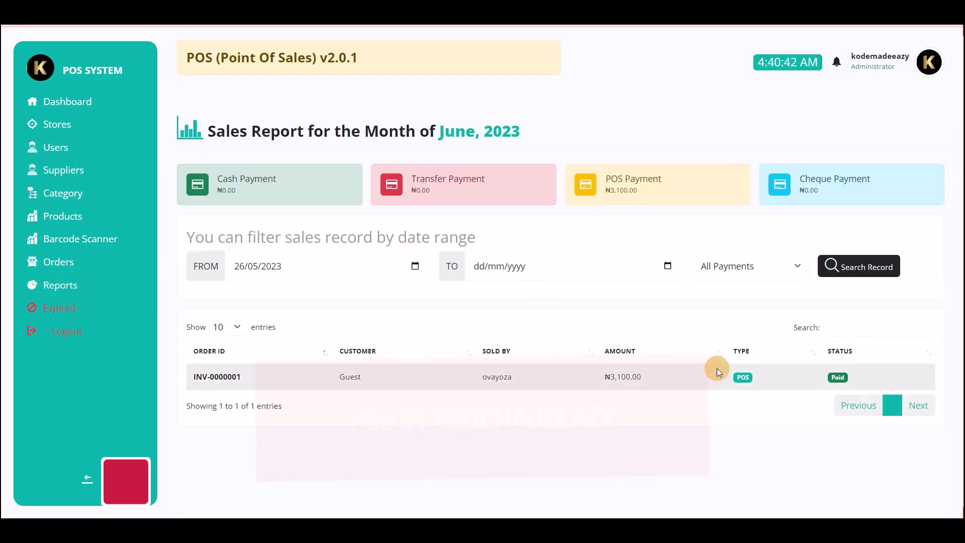
click(926, 74)
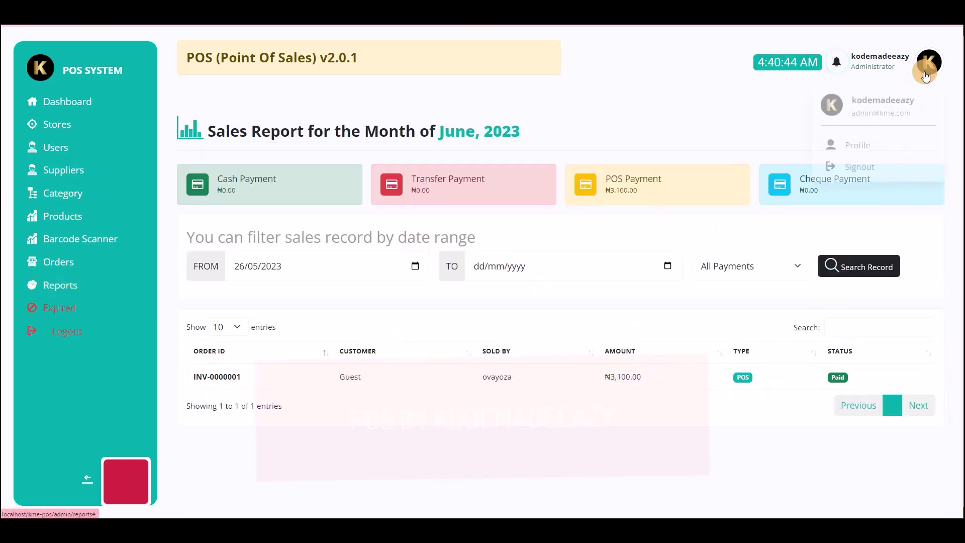
click(859, 161)
click(532, 75)
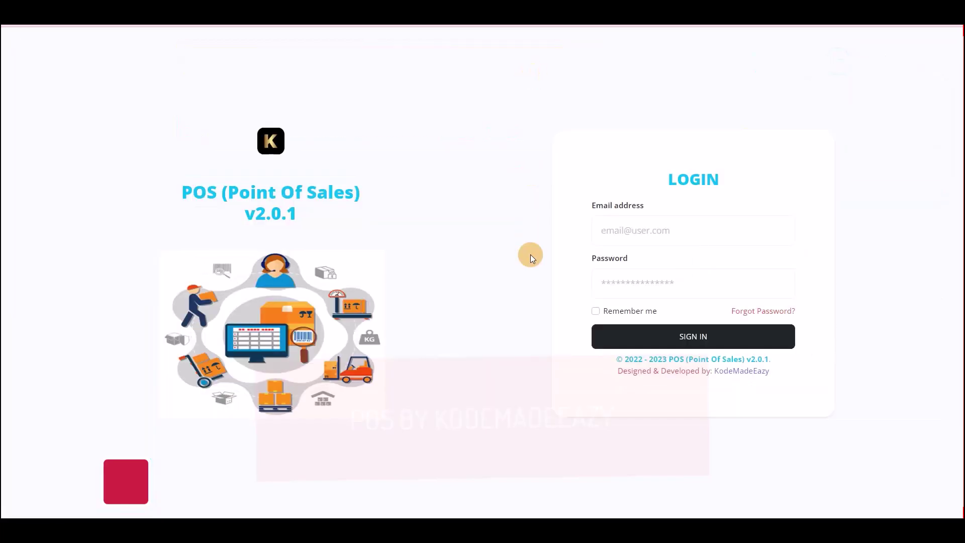